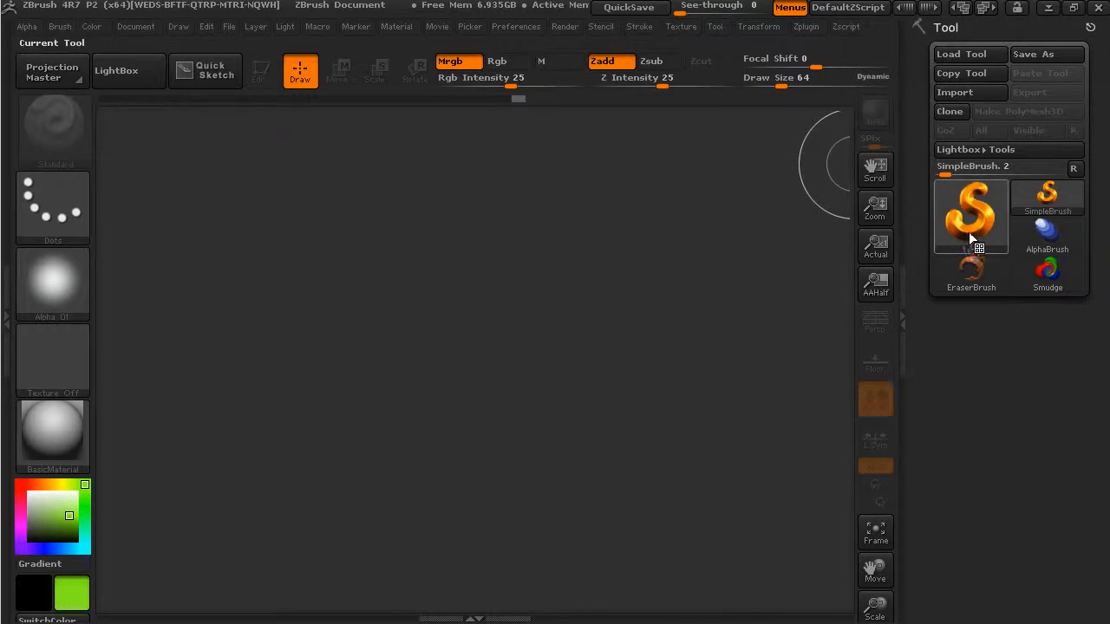
click(911, 317)
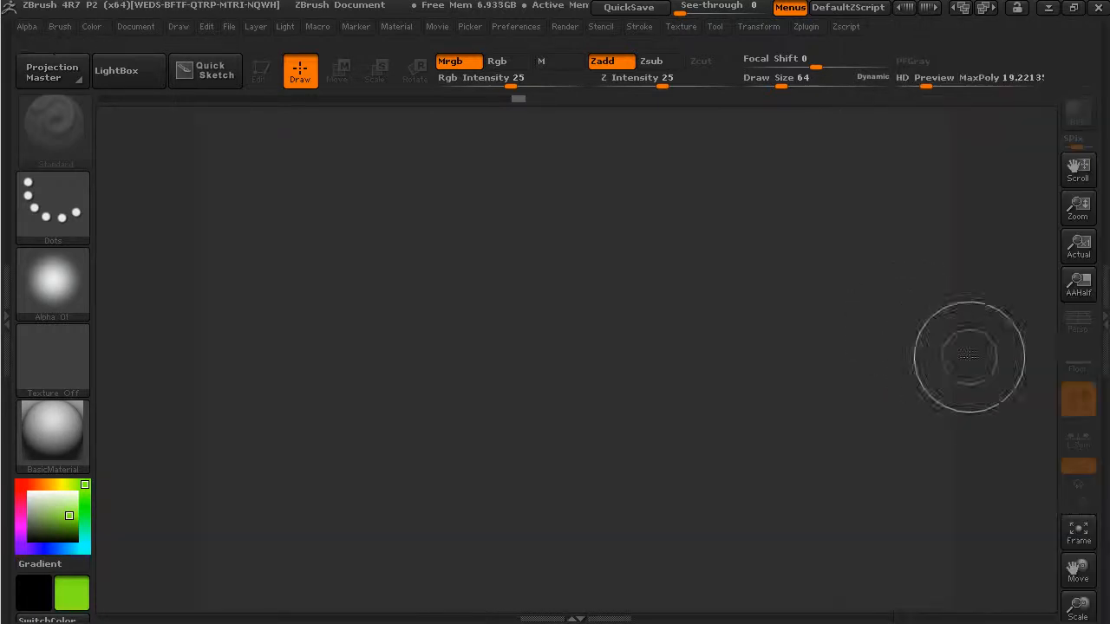
click(1101, 325)
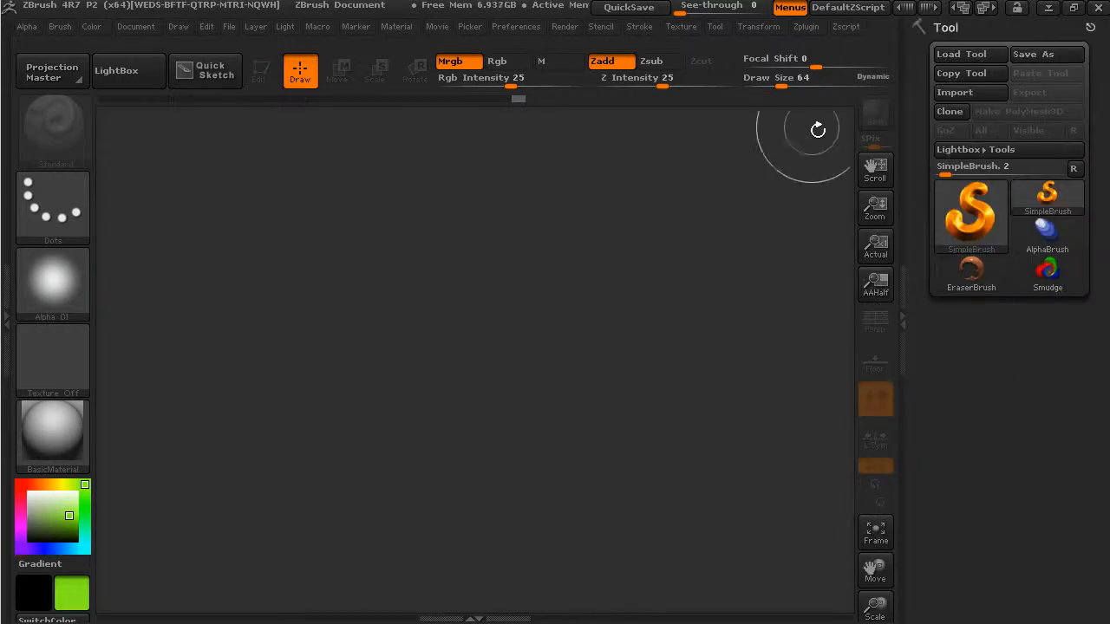
click(715, 27)
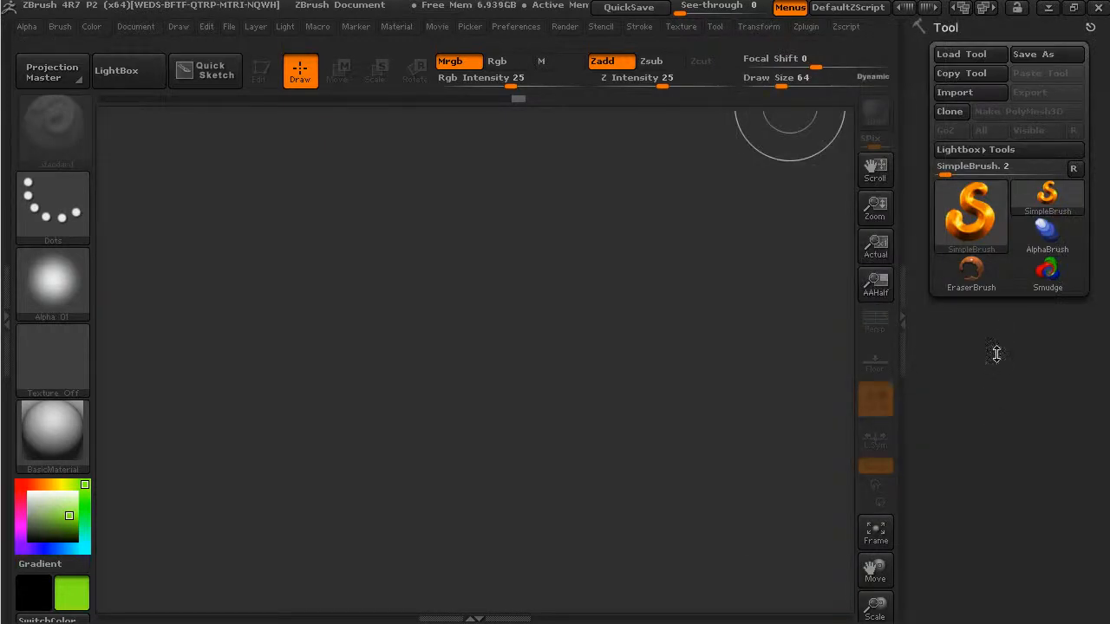
Choose the Cylinder3D primitive, draw it on the canvas and switch it into Edit mode
click(984, 230)
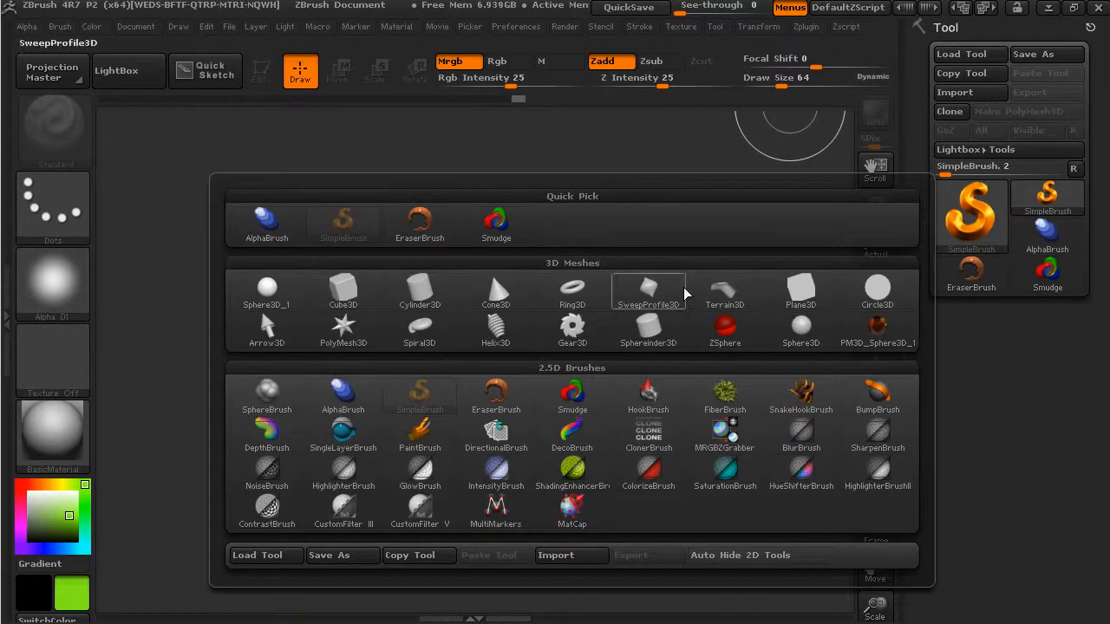
mouse_move(537, 335)
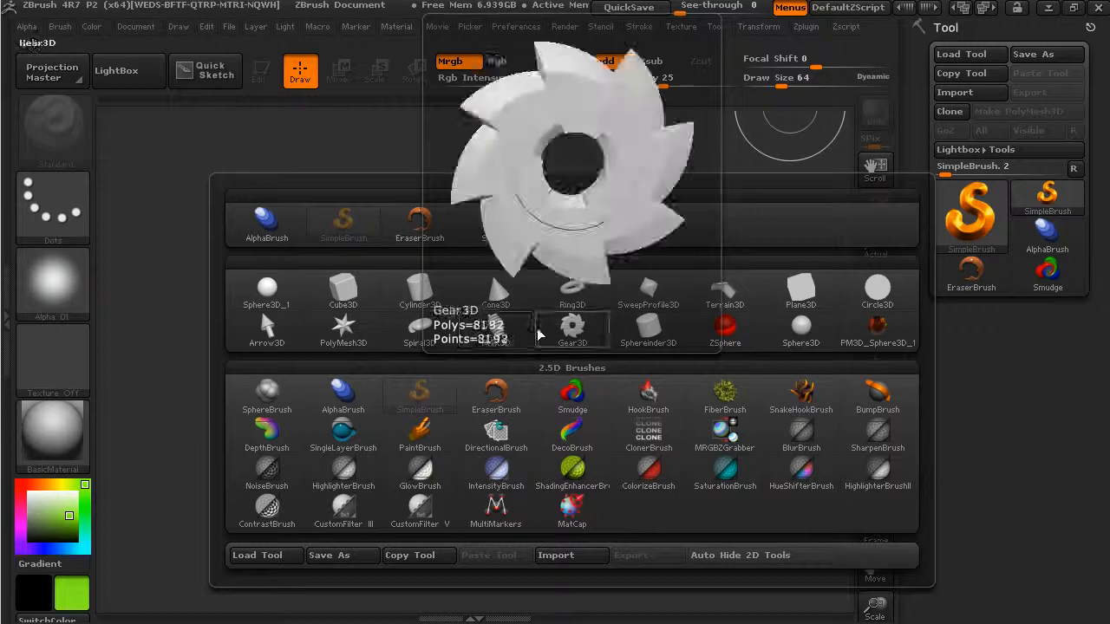
click(414, 295)
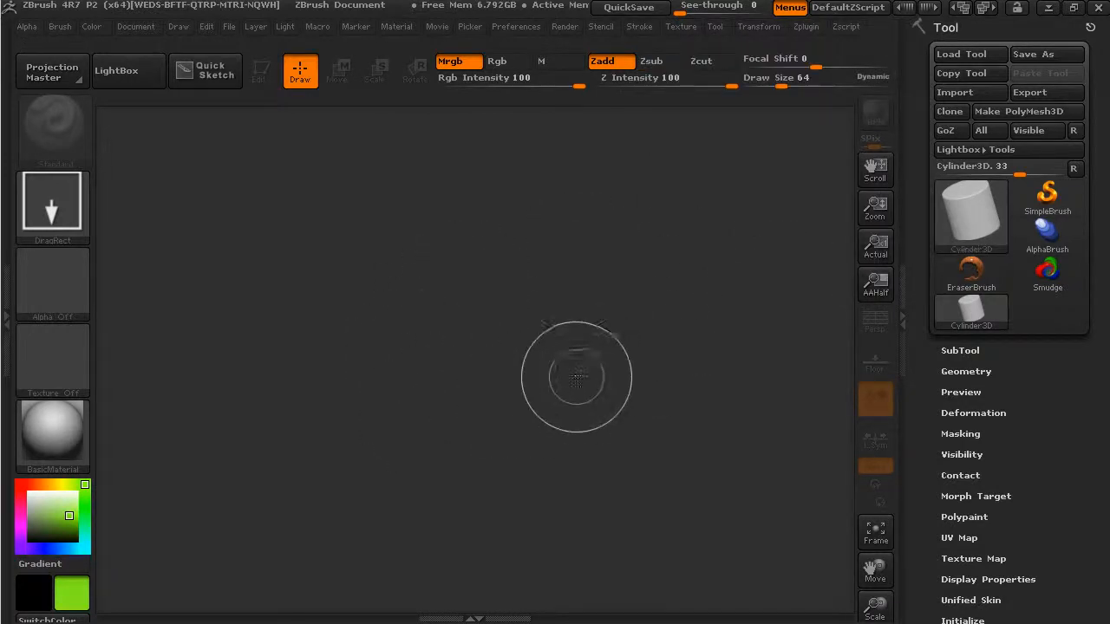
drag(422, 347, 473, 523)
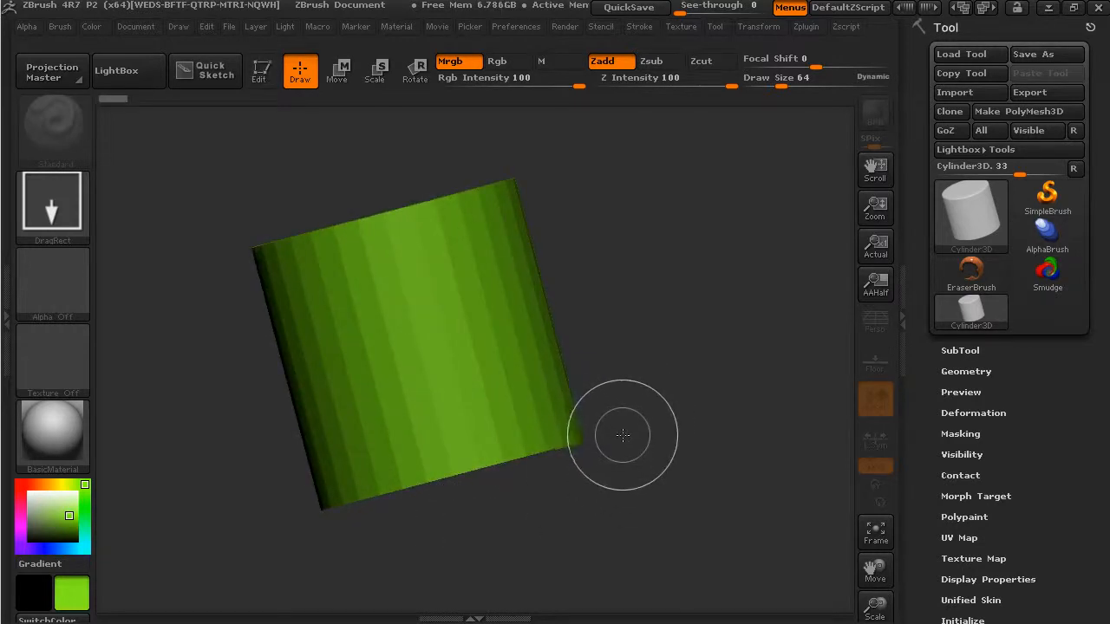
key(t)
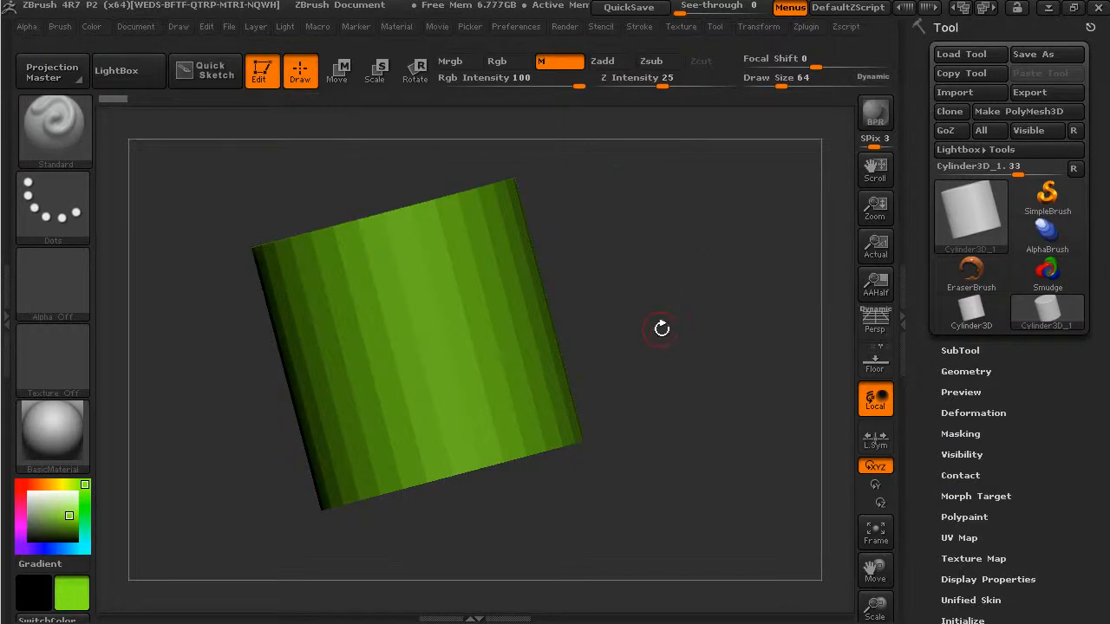
Try to sculpt a stroke near the upper edge of the cylinder primitive
mouse_move(634, 322)
mouse_down()
mouse_move(694, 364)
mouse_move(740, 355)
mouse_move(726, 347)
mouse_move(741, 379)
mouse_move(702, 396)
mouse_move(612, 378)
mouse_move(689, 398)
mouse_up()
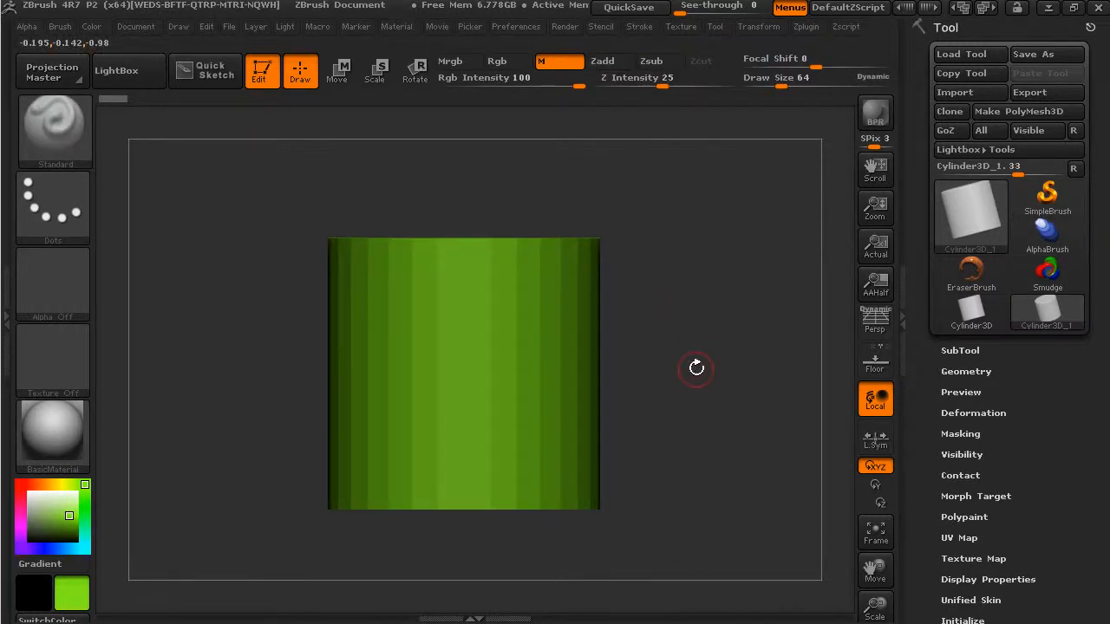
drag(692, 368, 696, 384)
key(b)
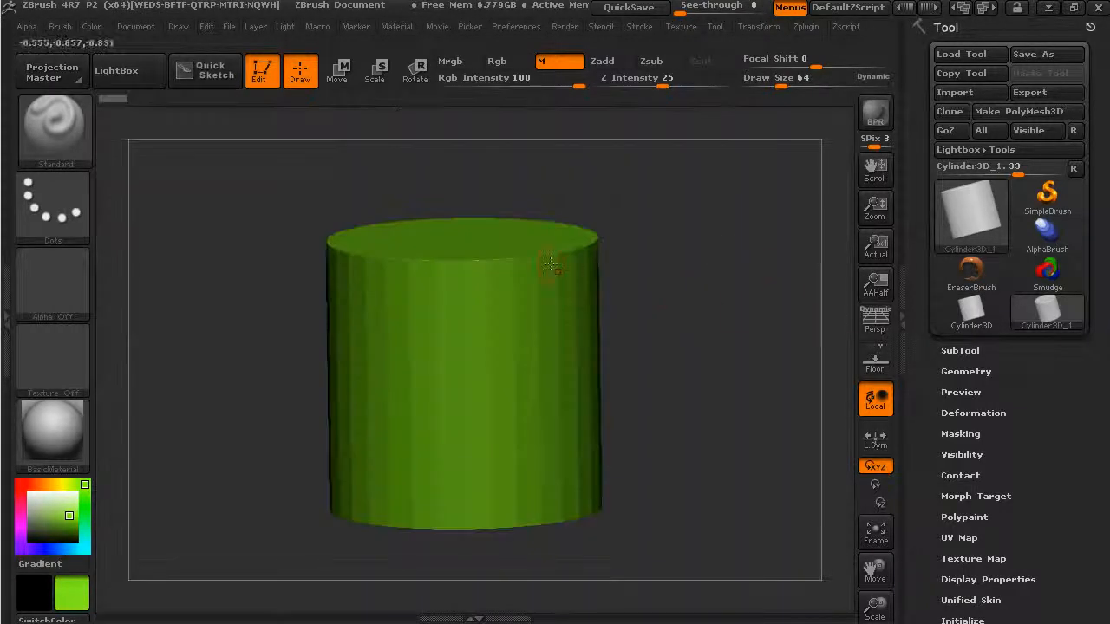
drag(557, 271, 595, 298)
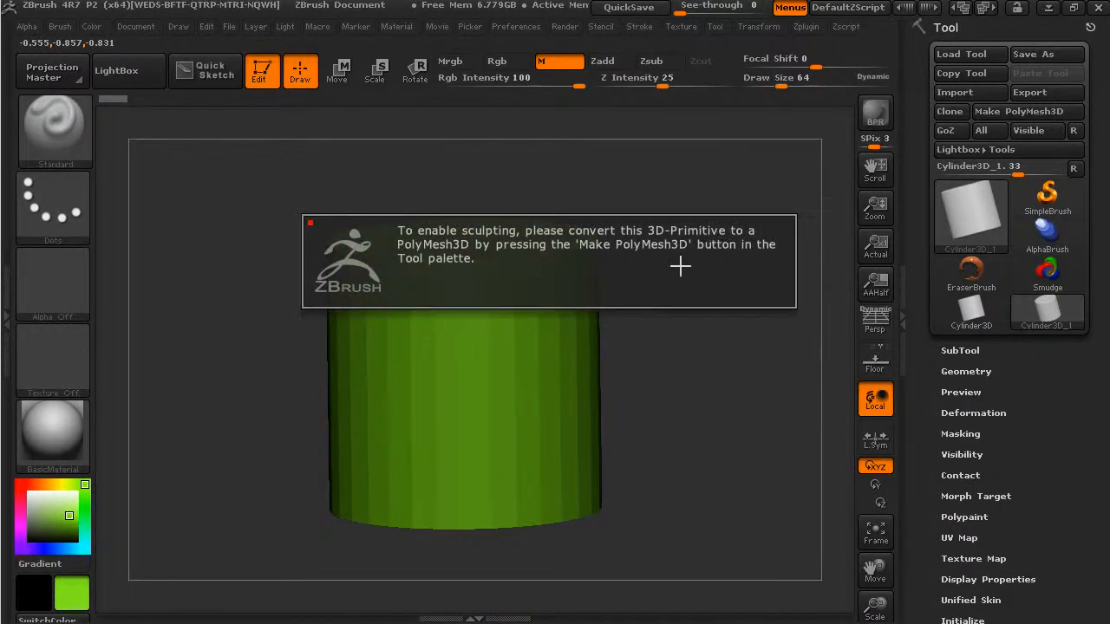
Open the Initialize settings of the cylinder primitive
drag(676, 370, 711, 401)
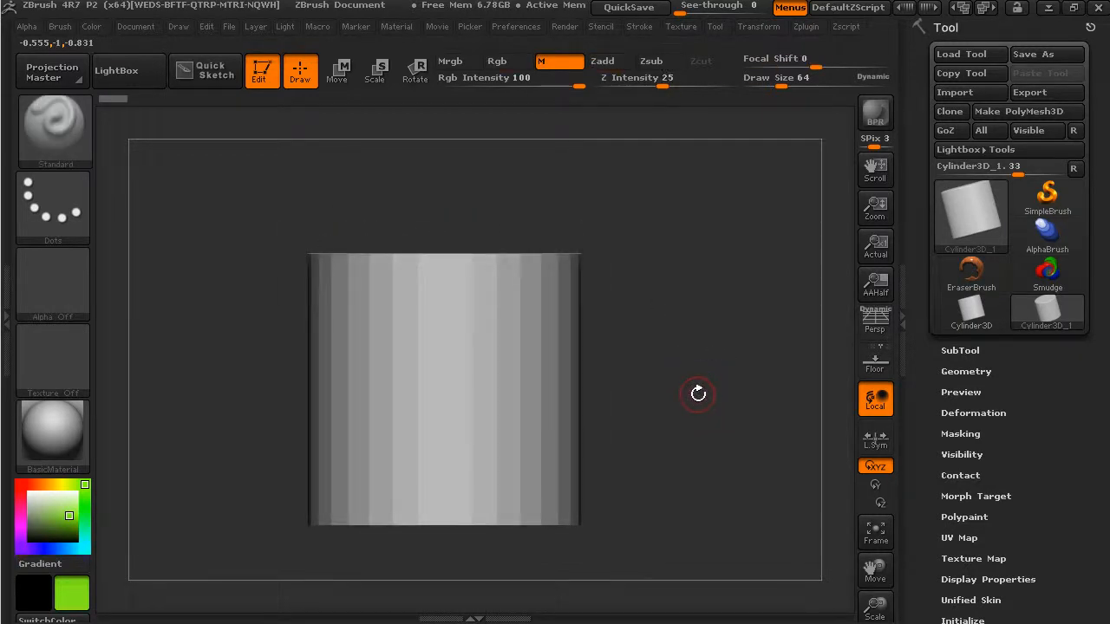
drag(678, 293, 679, 344)
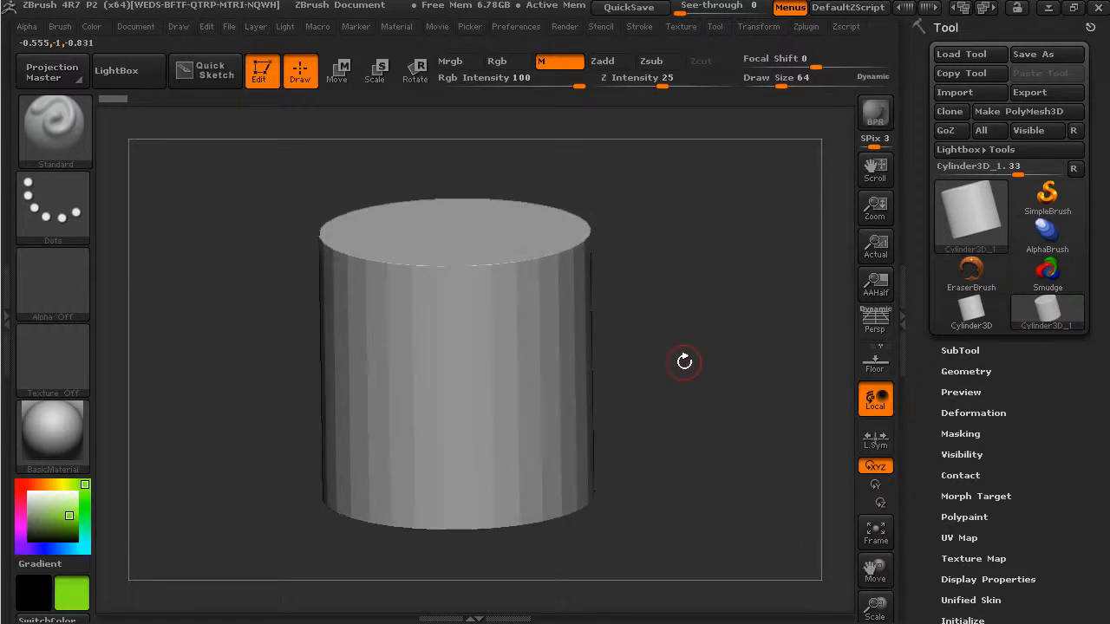
drag(668, 364, 741, 363)
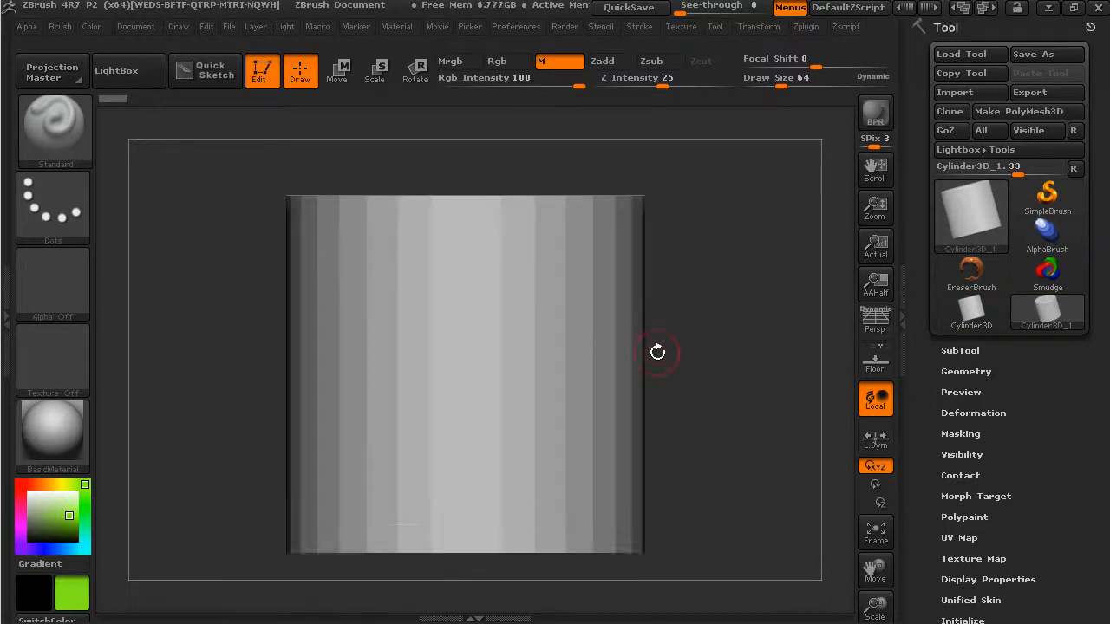
drag(698, 350, 877, 464)
drag(936, 486, 909, 378)
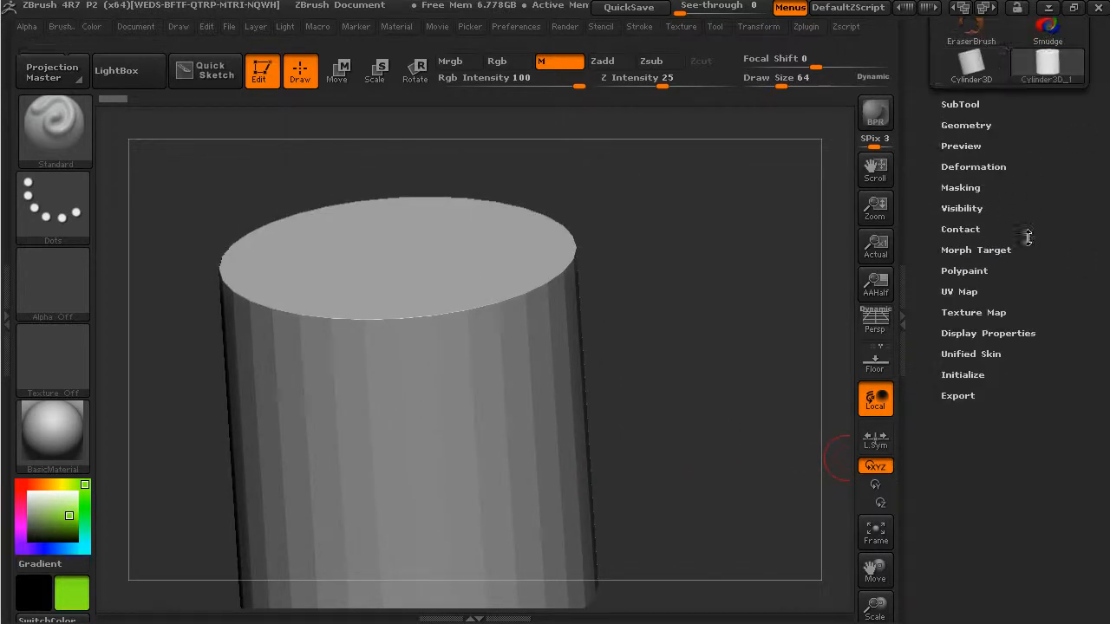
click(944, 376)
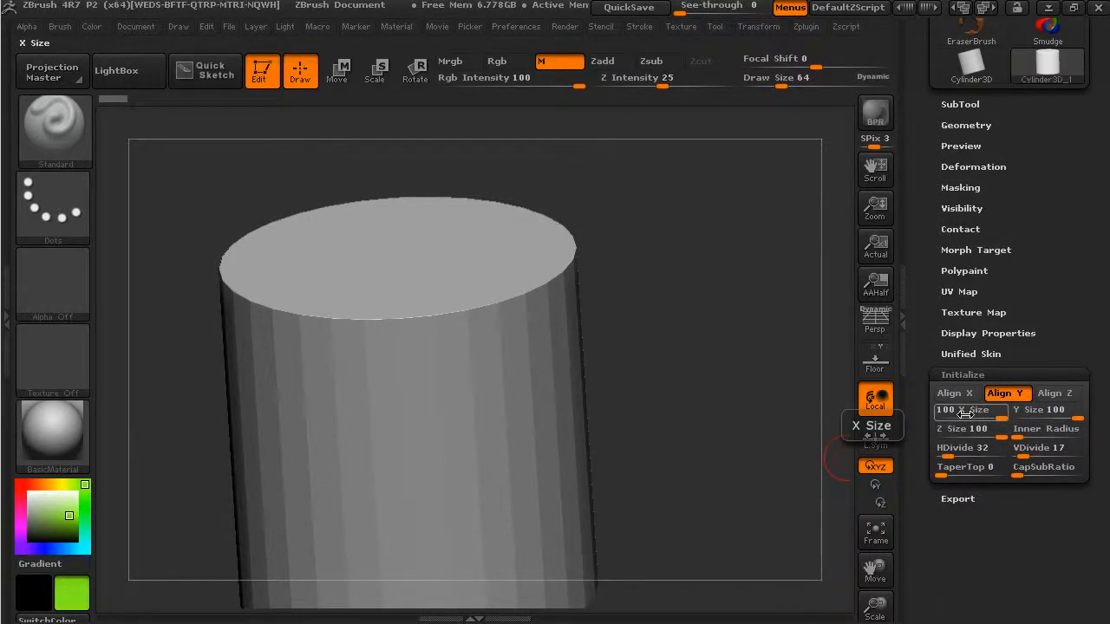
Compare the cylinder with and without perspective distortion and leave perspective switched on
drag(792, 405, 600, 371)
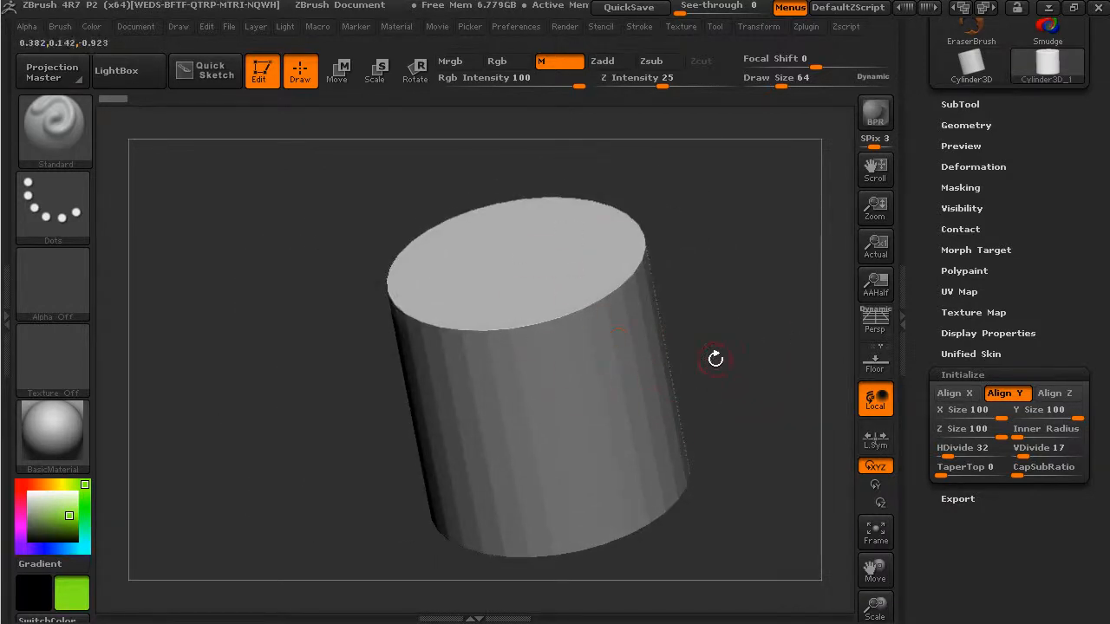
drag(714, 354, 749, 361)
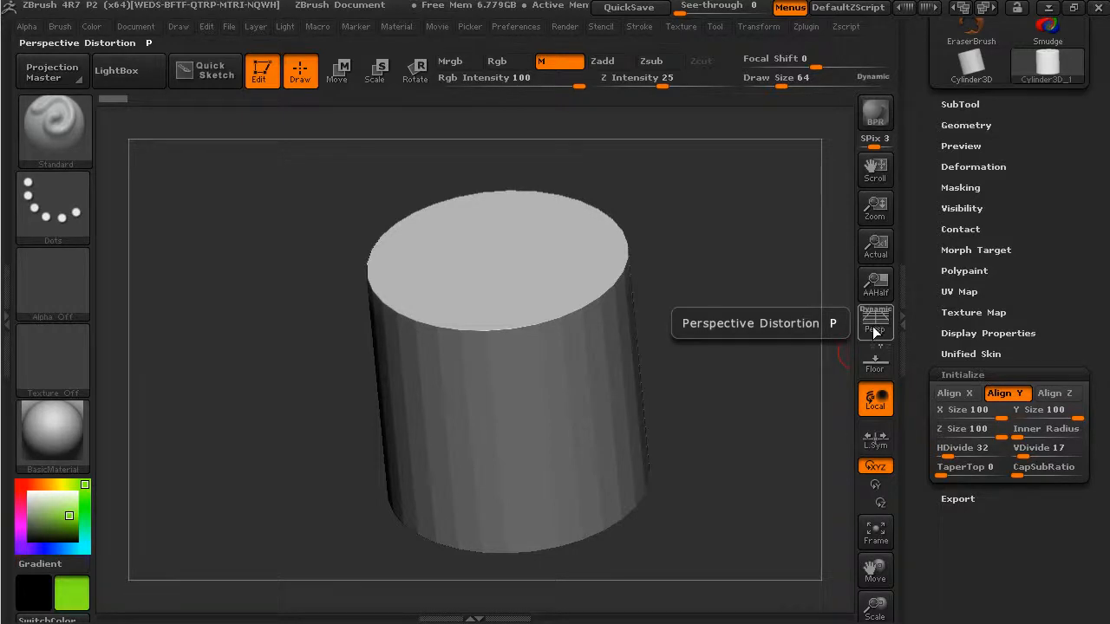
click(875, 325)
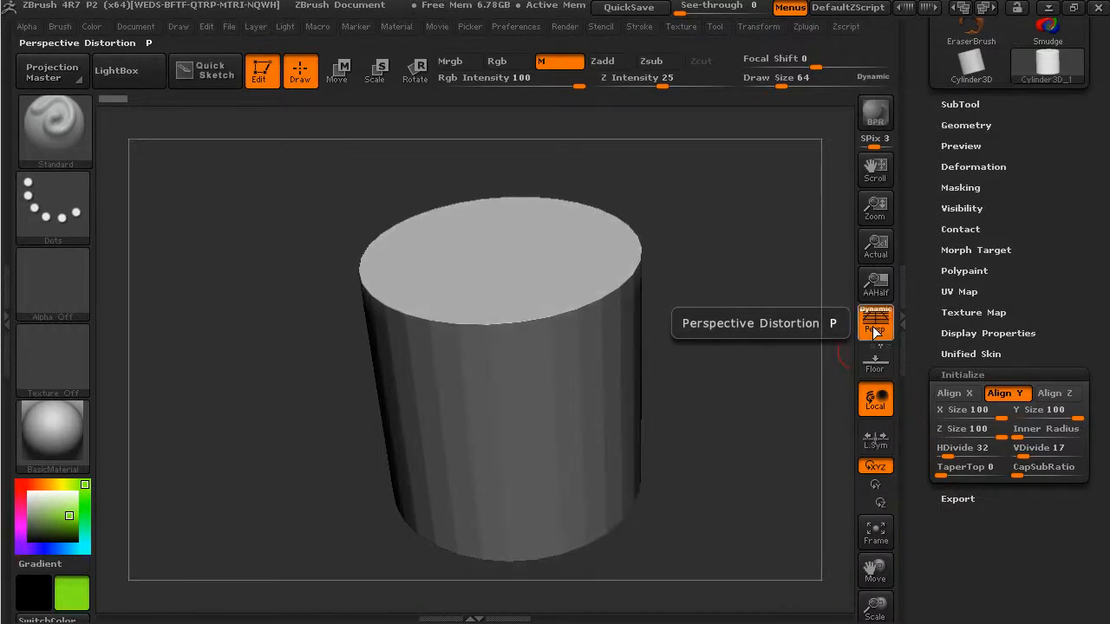
click(874, 333)
click(874, 333)
drag(688, 399, 736, 431)
click(870, 335)
click(870, 335)
click(869, 336)
click(869, 336)
alt+drag(693, 419, 714, 380)
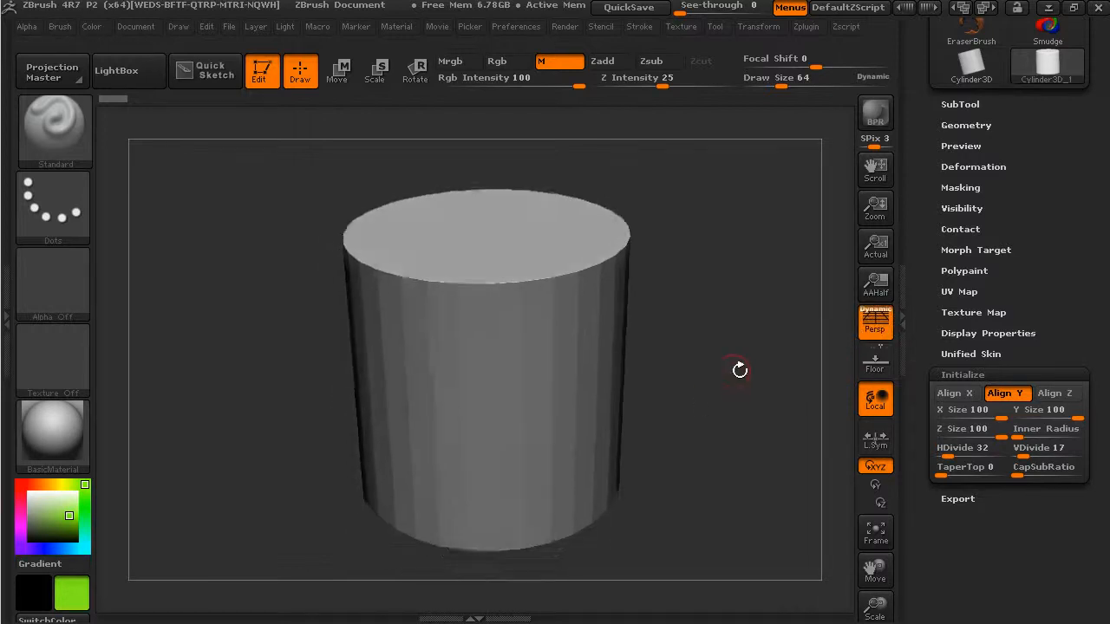
Try aligning the cylinder to the X and Z axes, and return it to Align Y
click(958, 394)
click(999, 394)
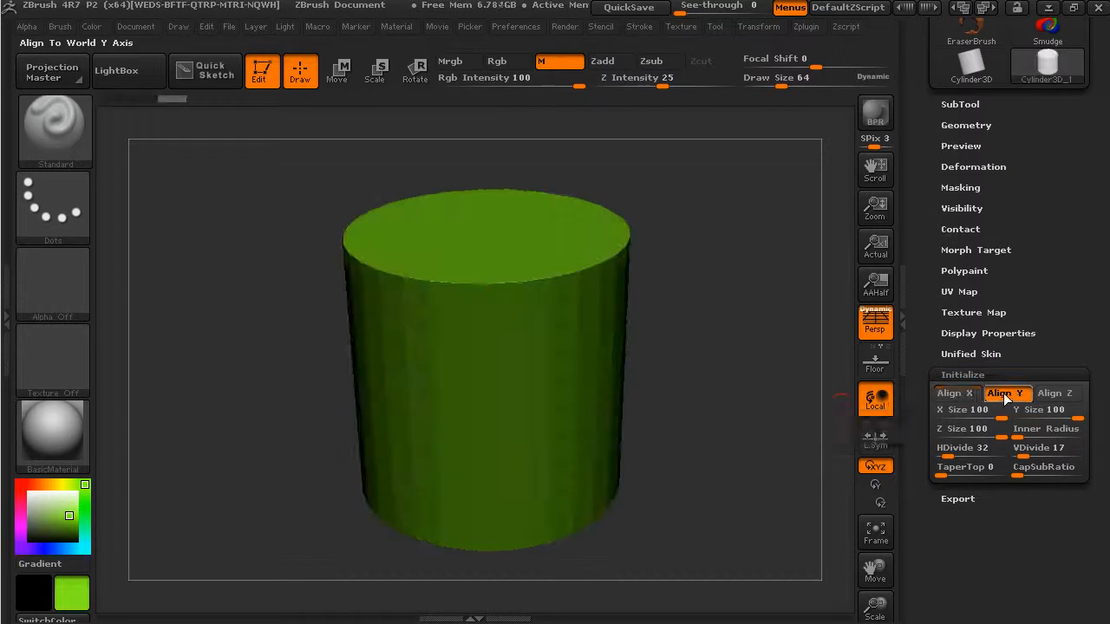
click(1051, 393)
click(1006, 395)
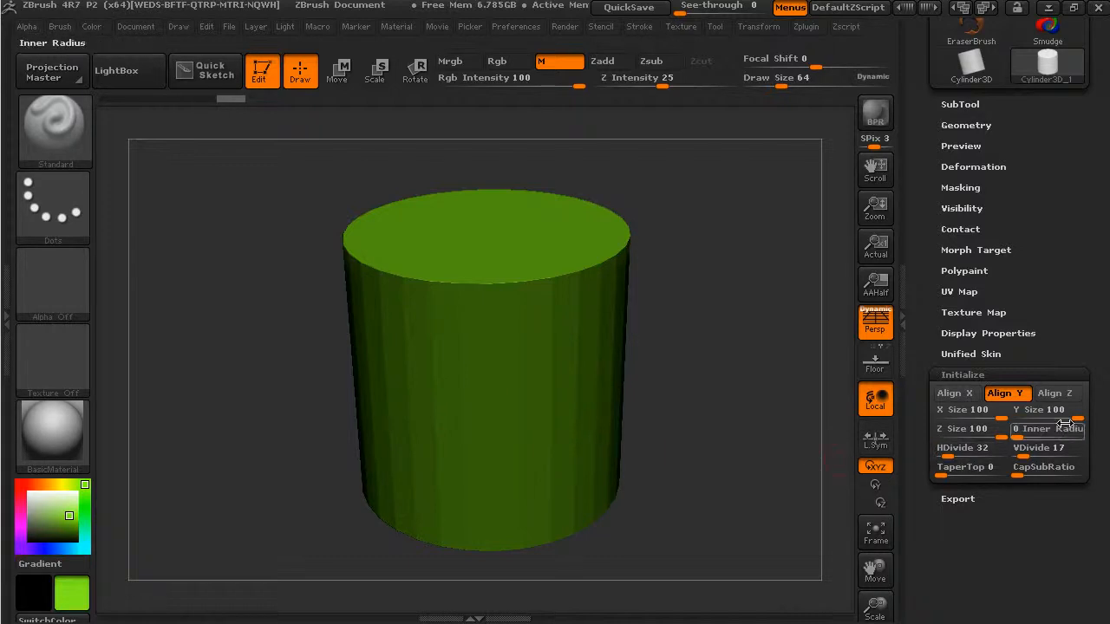
Try a Y Size of 60 and a Z Size of 49 on the cylinder, restoring Y Size to 100
drag(1080, 413, 1053, 421)
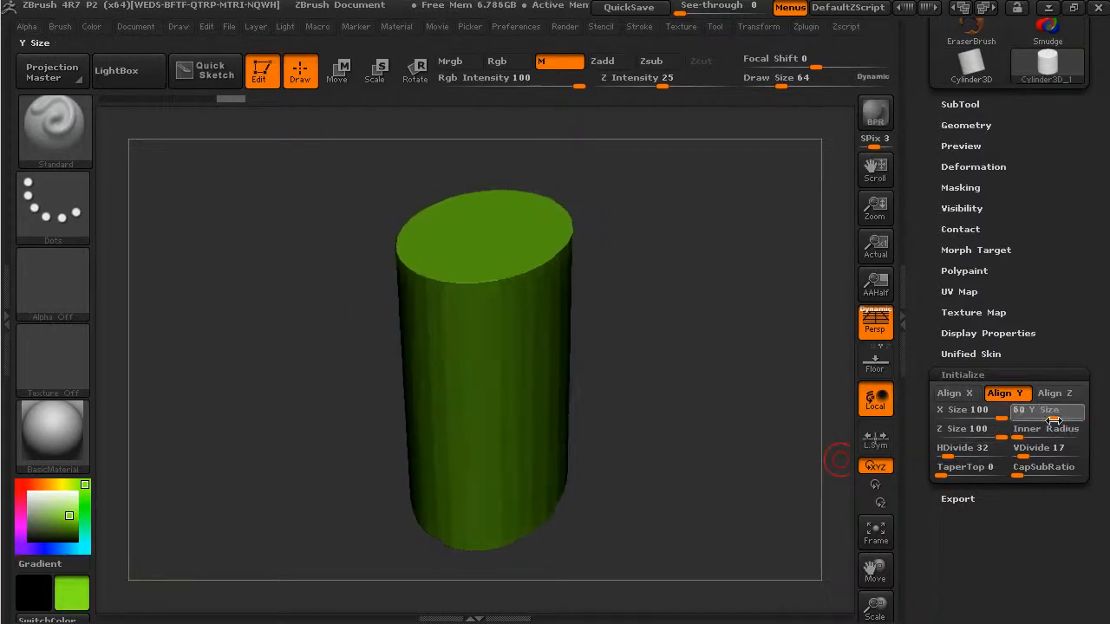
key(ctrl+z)
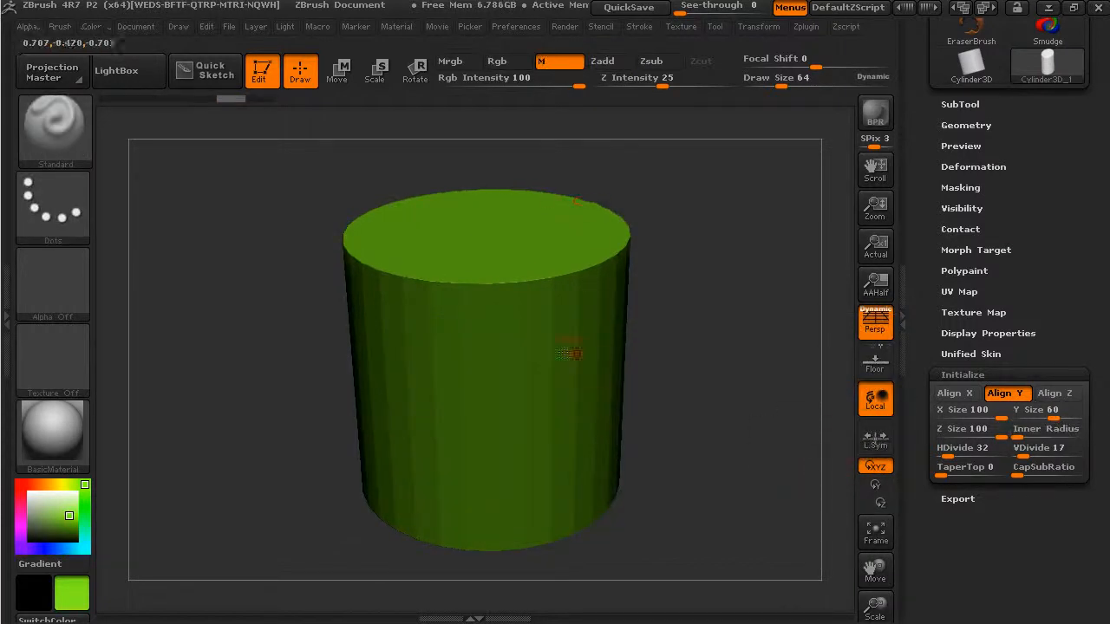
drag(997, 431, 971, 434)
drag(1032, 411, 1028, 409)
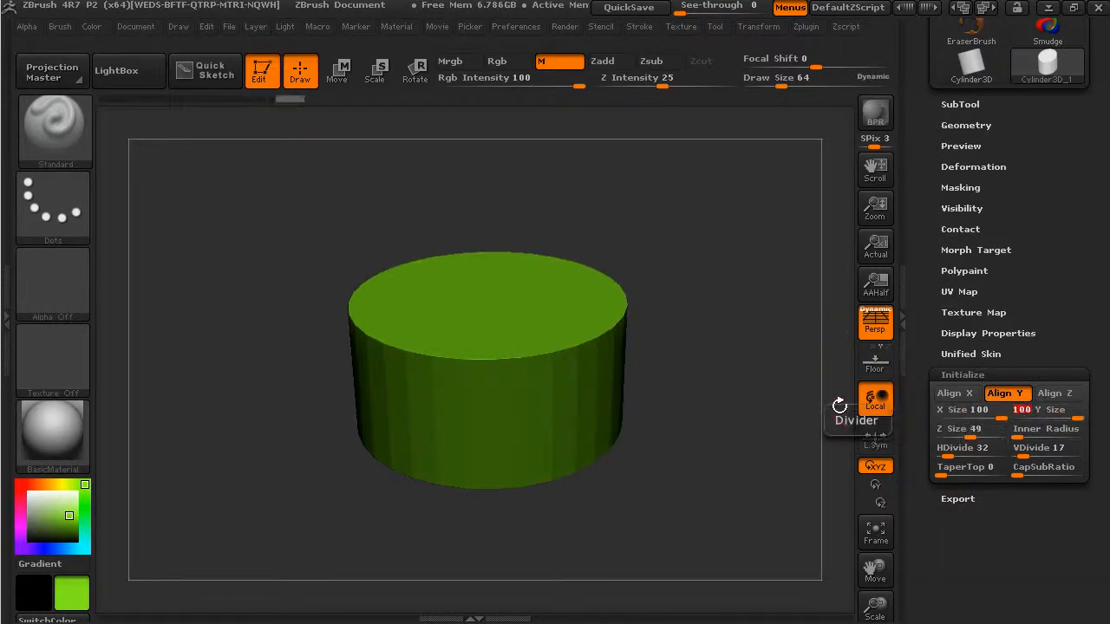
Flatten the cylinder into a disc with Z Size 16, keeping X Size and Y Size at 100
drag(973, 432, 951, 440)
alt+drag(708, 404, 812, 456)
drag(760, 533, 743, 555)
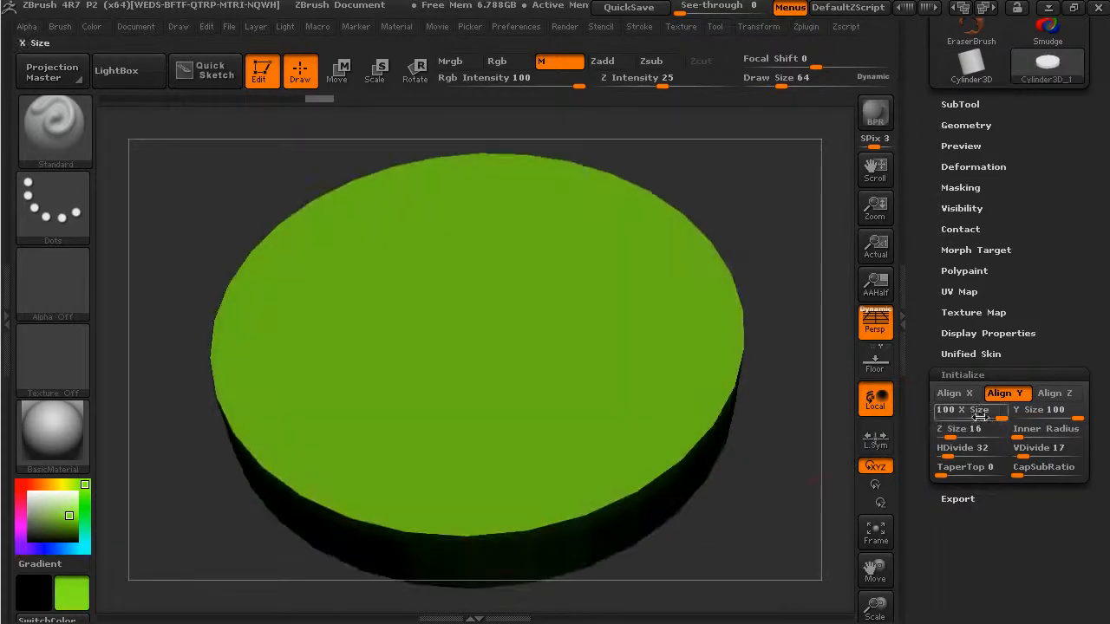
mouse_move(1000, 415)
mouse_down()
mouse_move(978, 418)
mouse_move(1003, 417)
mouse_up()
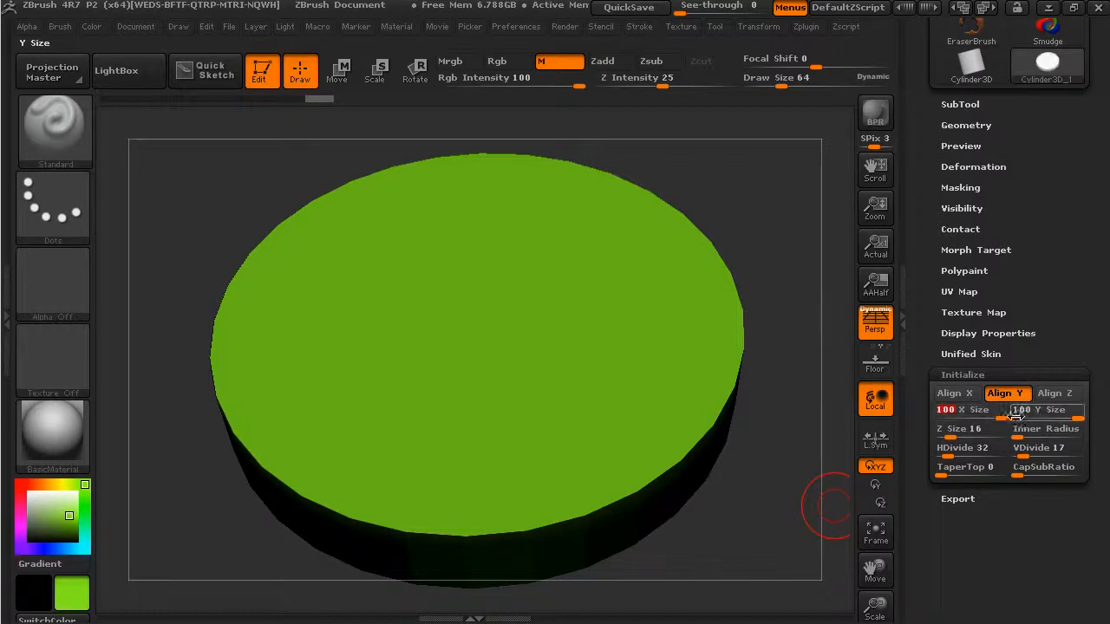
mouse_move(1073, 417)
mouse_down()
mouse_move(1054, 417)
mouse_move(1077, 417)
mouse_up()
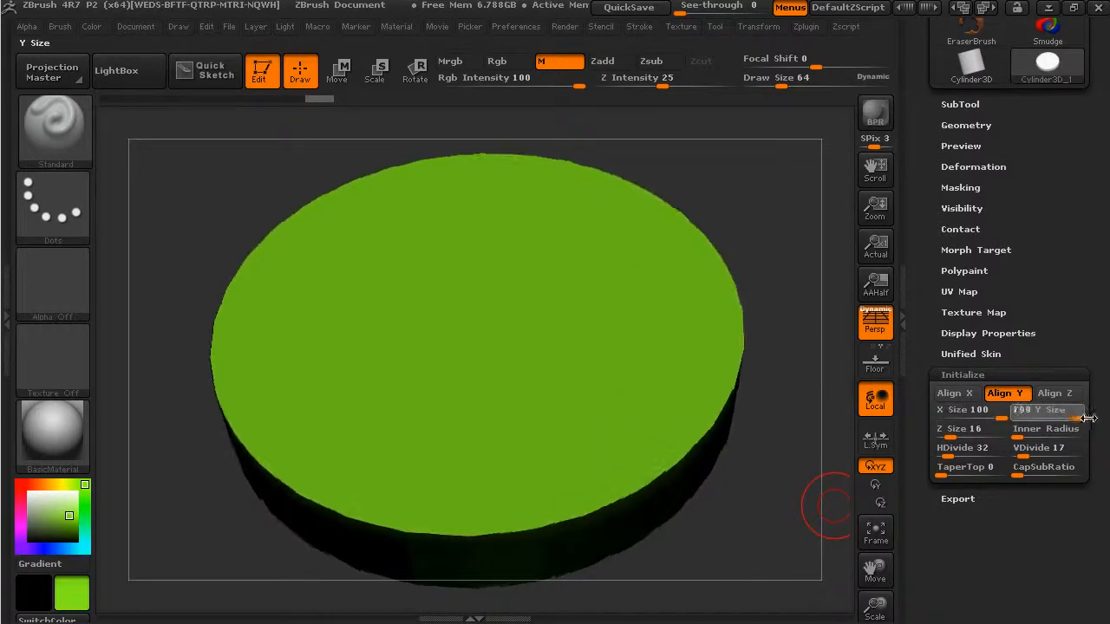
drag(783, 456, 794, 487)
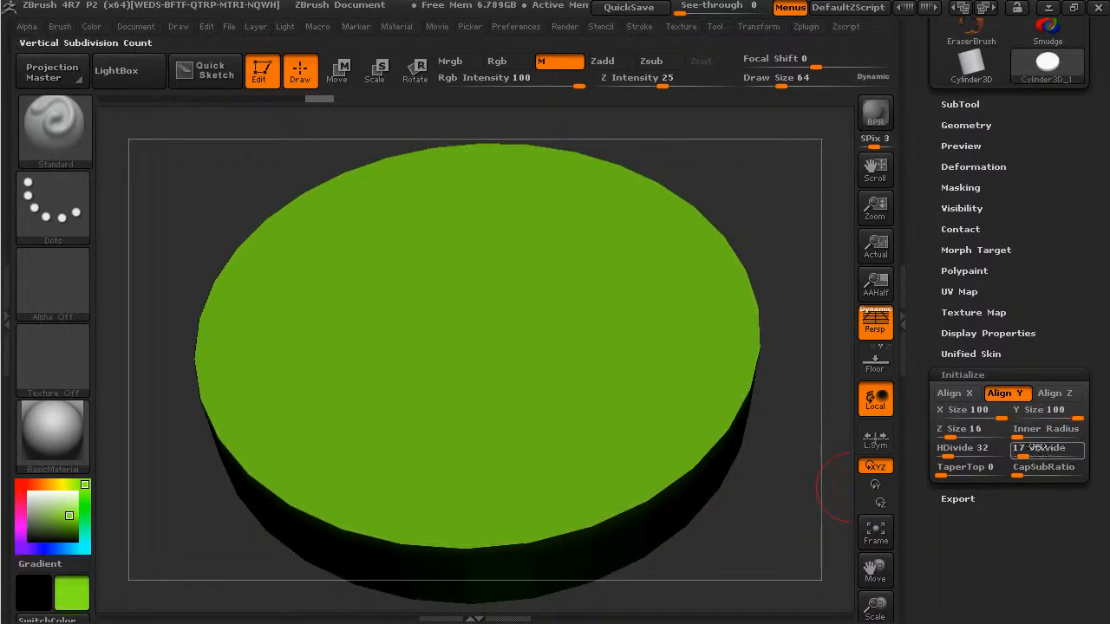
Set the cylinder's VDivide to 16, Inner Radius to 0 and Z Size to 9 for a thin disc
mouse_move(1017, 434)
mouse_down()
mouse_move(1067, 431)
mouse_move(1004, 436)
mouse_up()
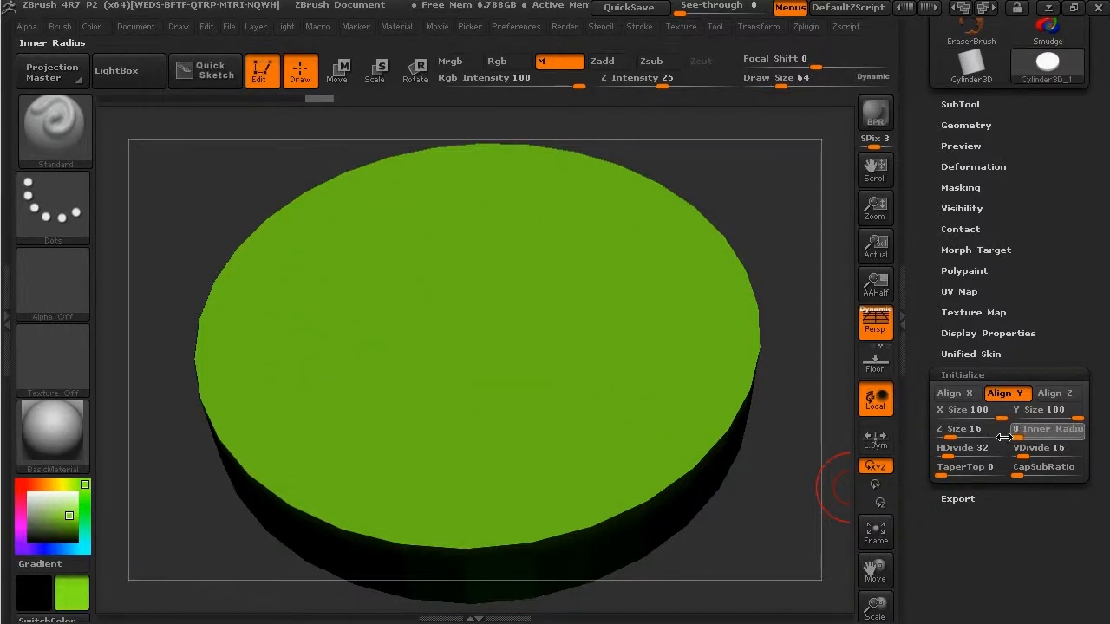
drag(743, 510, 725, 421)
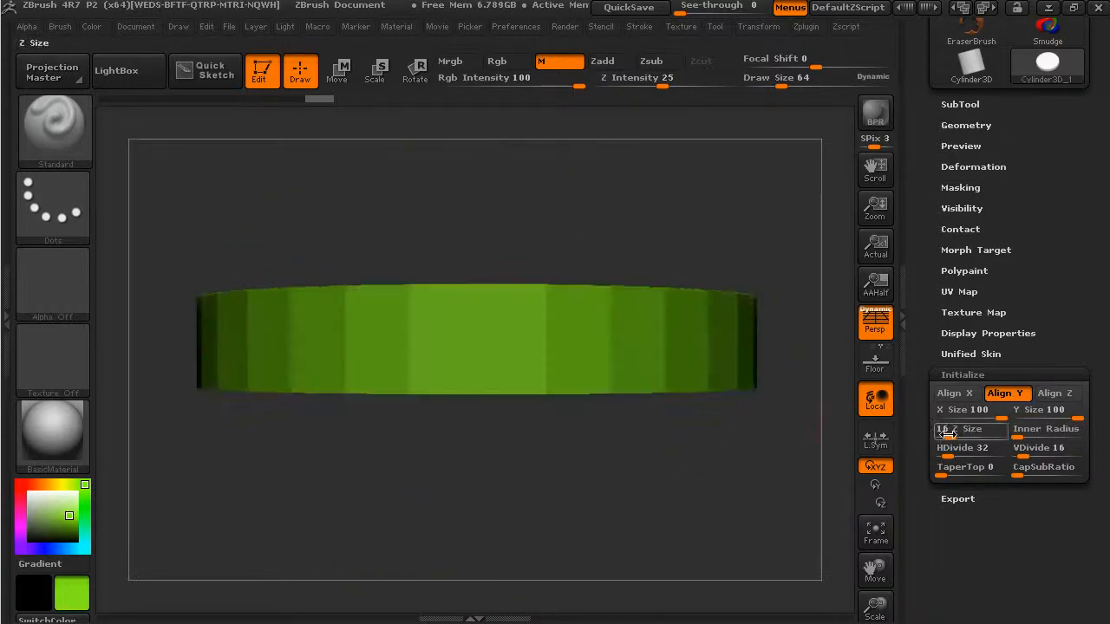
drag(951, 436, 944, 437)
drag(799, 438, 754, 499)
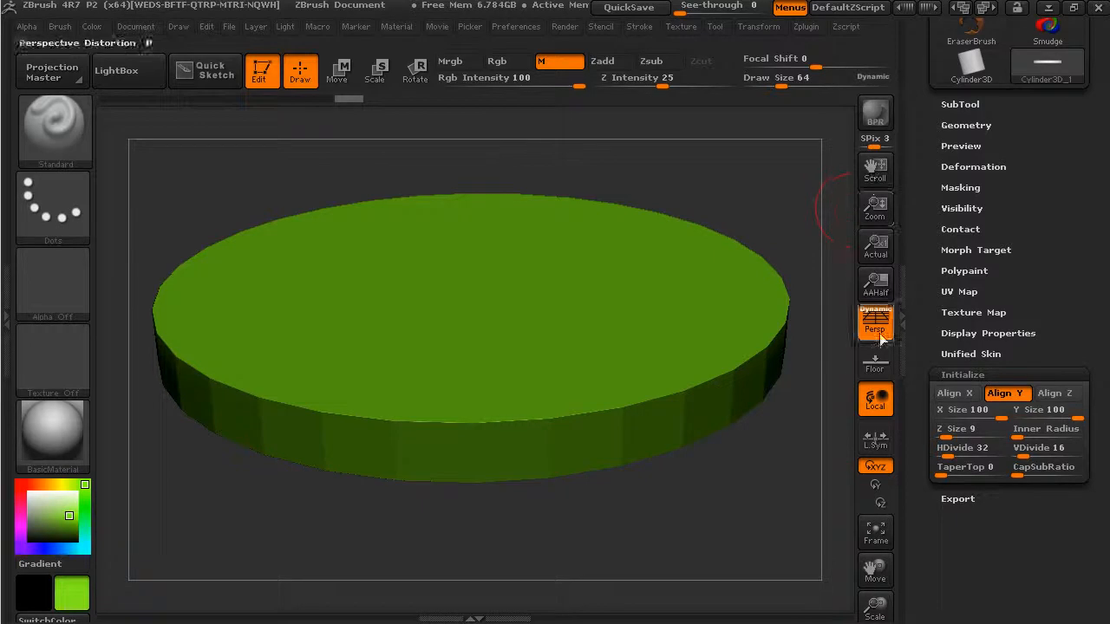
Turn on the PolyFrame display to show the disc's subdivision lines on its cap and side
click(766, 27)
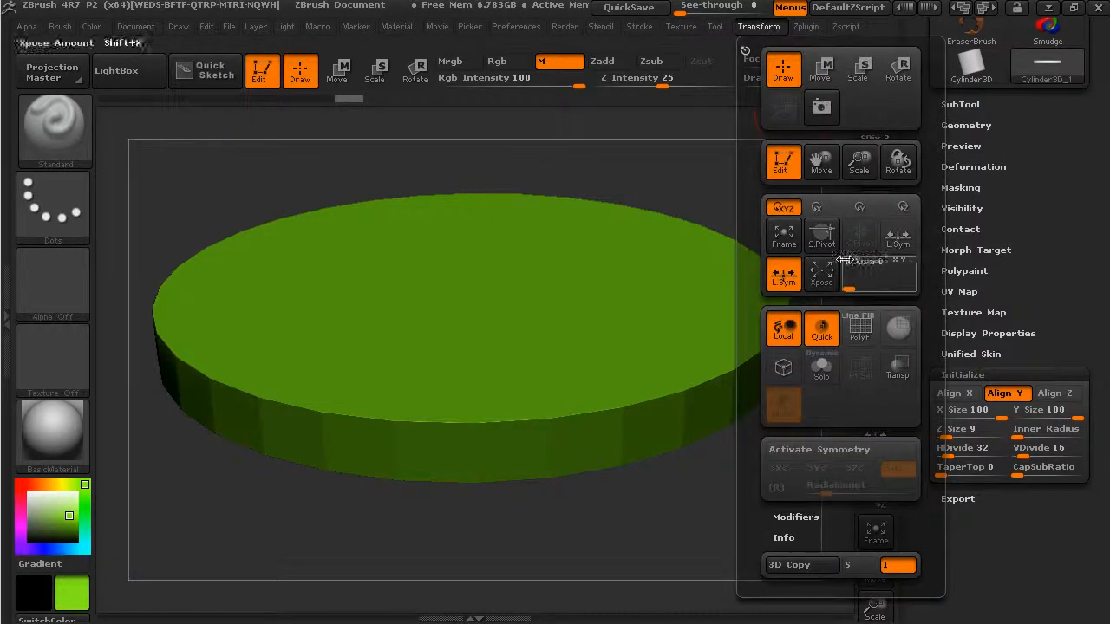
click(863, 330)
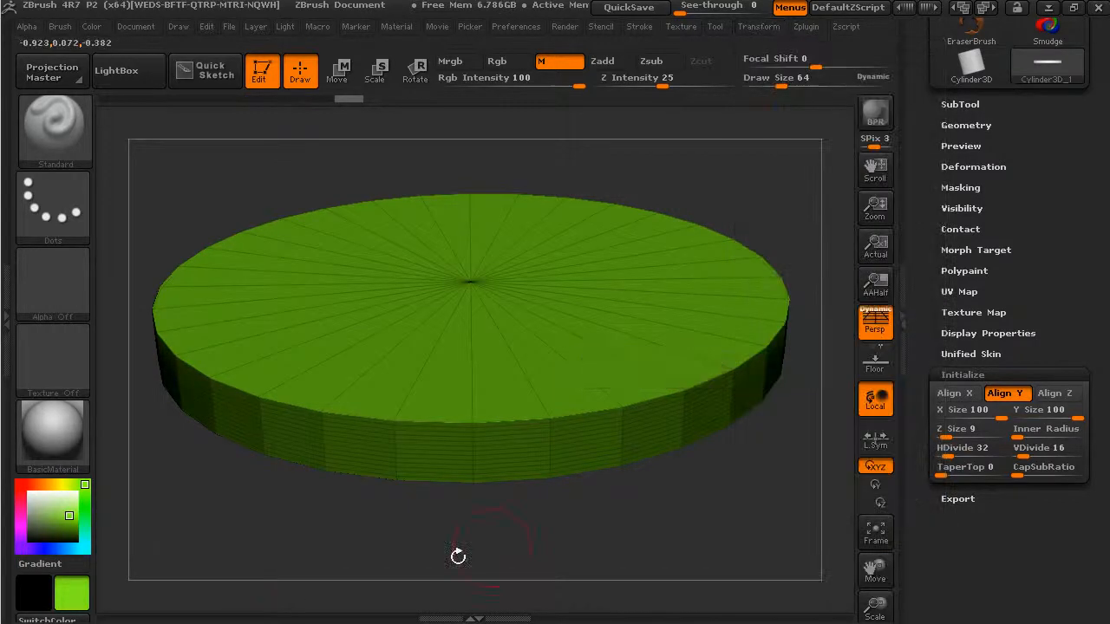
drag(633, 505, 714, 496)
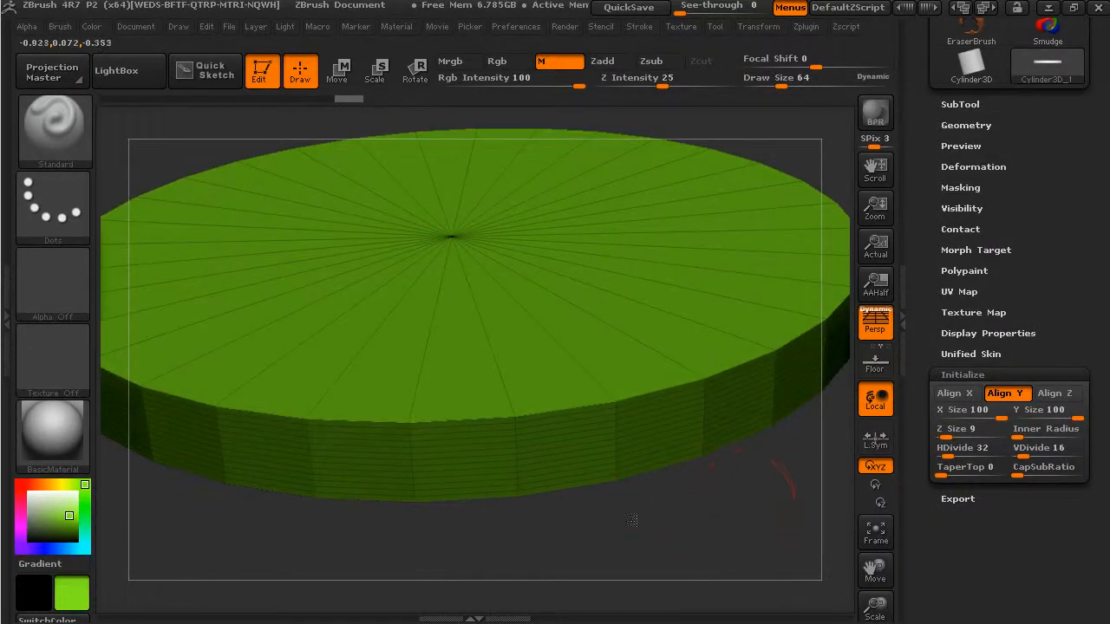
Try a higher CapSubRatio on the disc, then set CapSubRatio back to 0 and VDivide to 7
drag(637, 520, 646, 530)
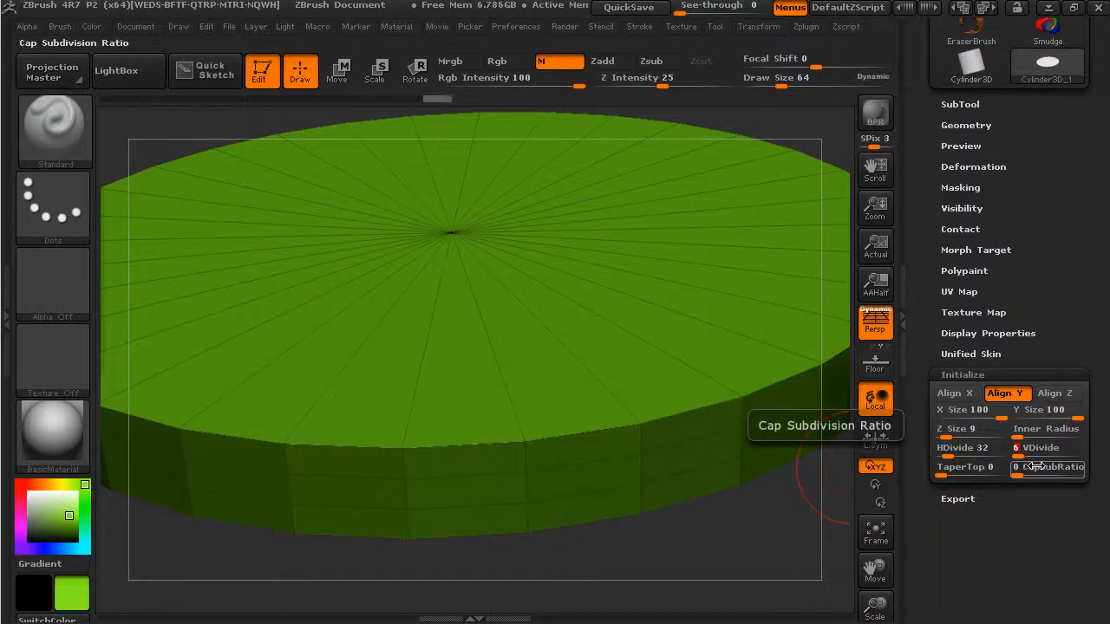
mouse_move(1017, 471)
mouse_down()
mouse_move(1039, 481)
mouse_move(1025, 457)
mouse_up()
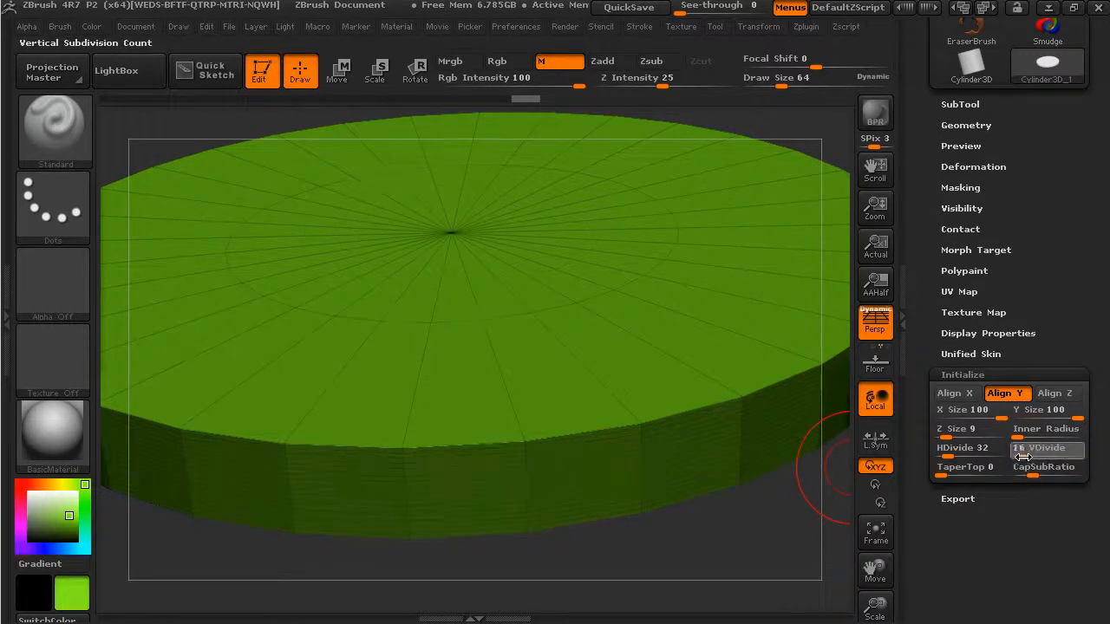
drag(1018, 457, 1006, 485)
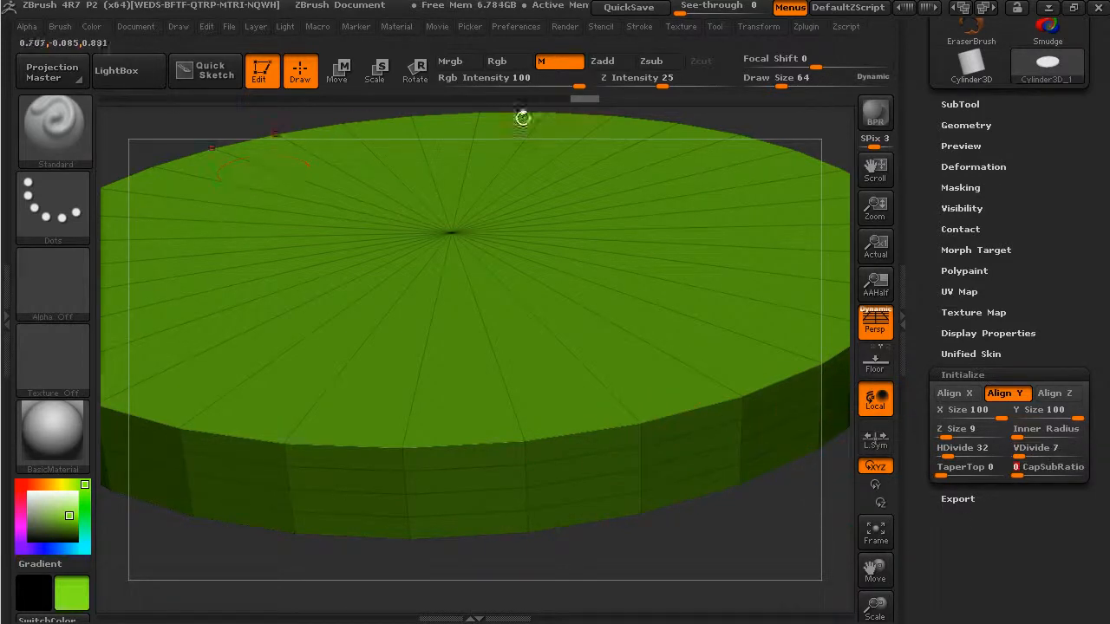
Set the disc's HDivide to 36 and its TaperTop to 37
drag(951, 455, 953, 477)
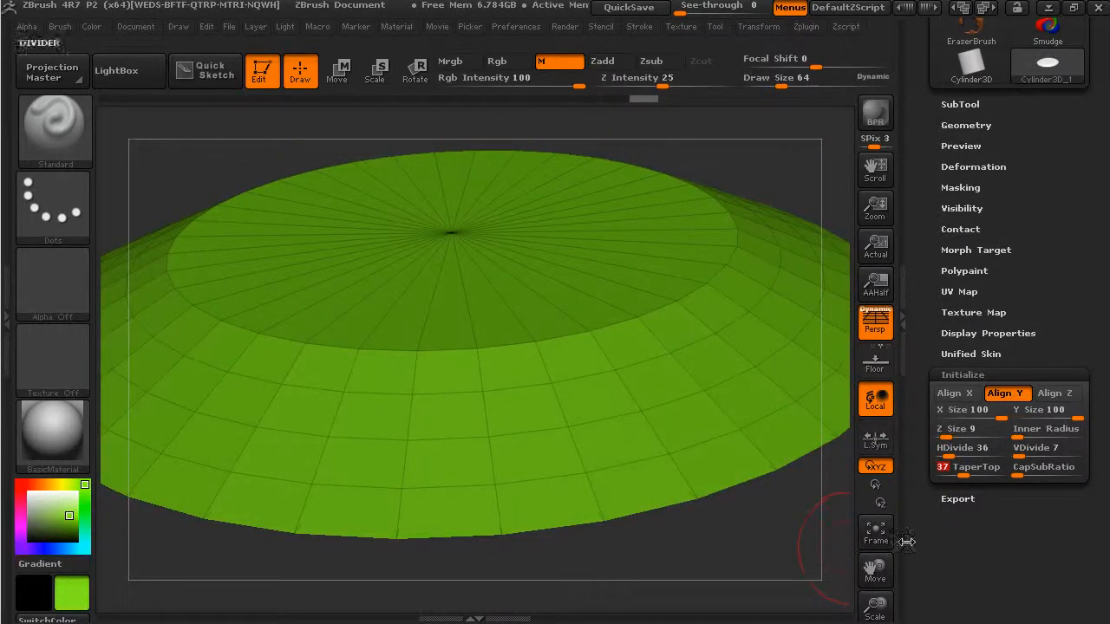
mouse_move(770, 528)
alt+mouse_down()
mouse_move(673, 476)
mouse_move(633, 519)
alt+mouse_up()
drag(701, 491, 776, 357)
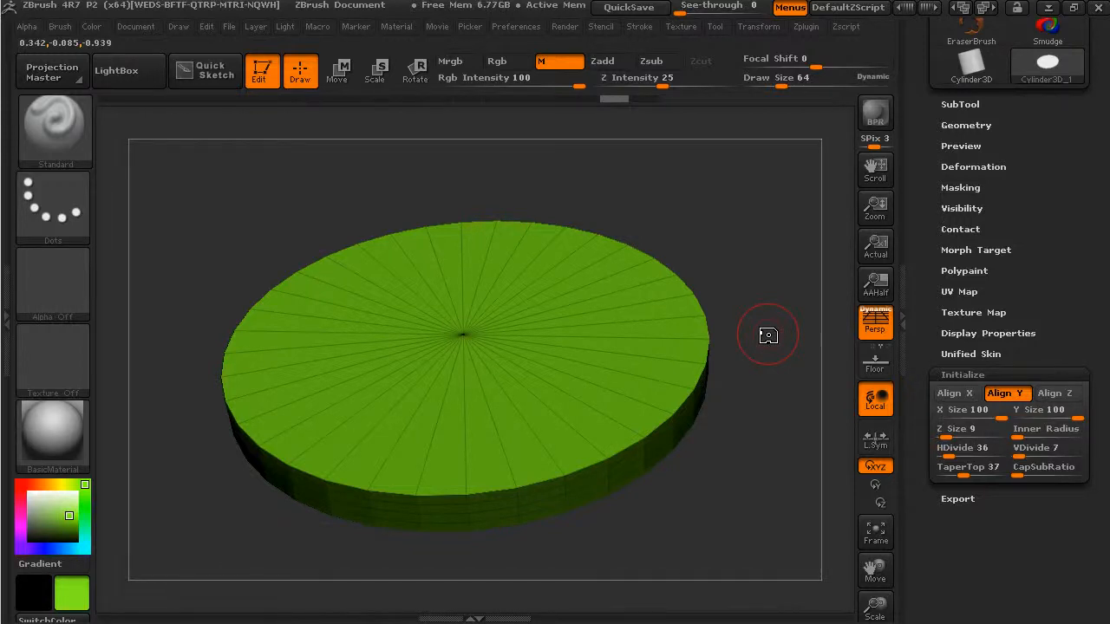
Expand the disc's SubTool list and convert the cylinder primitive into an editable PolyMesh3D
drag(945, 189, 945, 436)
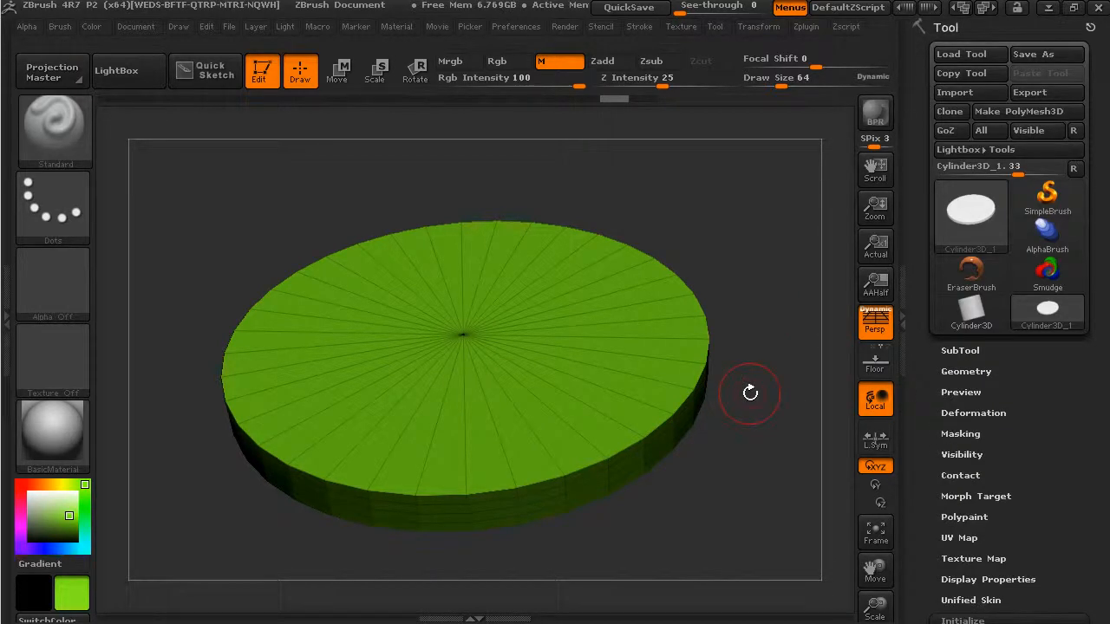
click(969, 350)
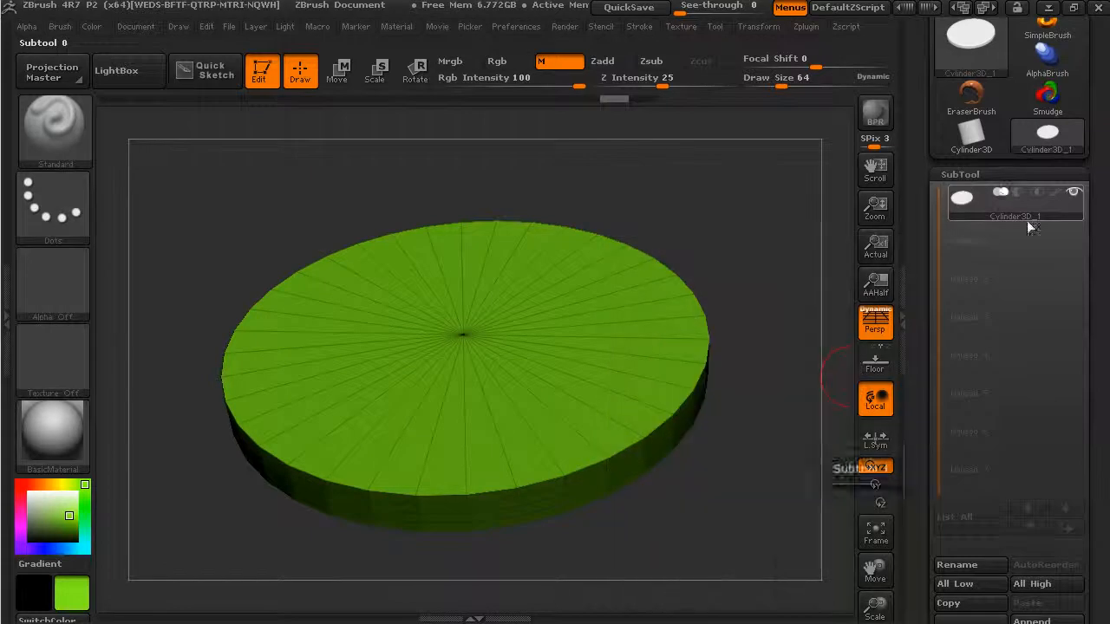
mouse_move(986, 225)
drag(912, 154, 921, 250)
click(994, 117)
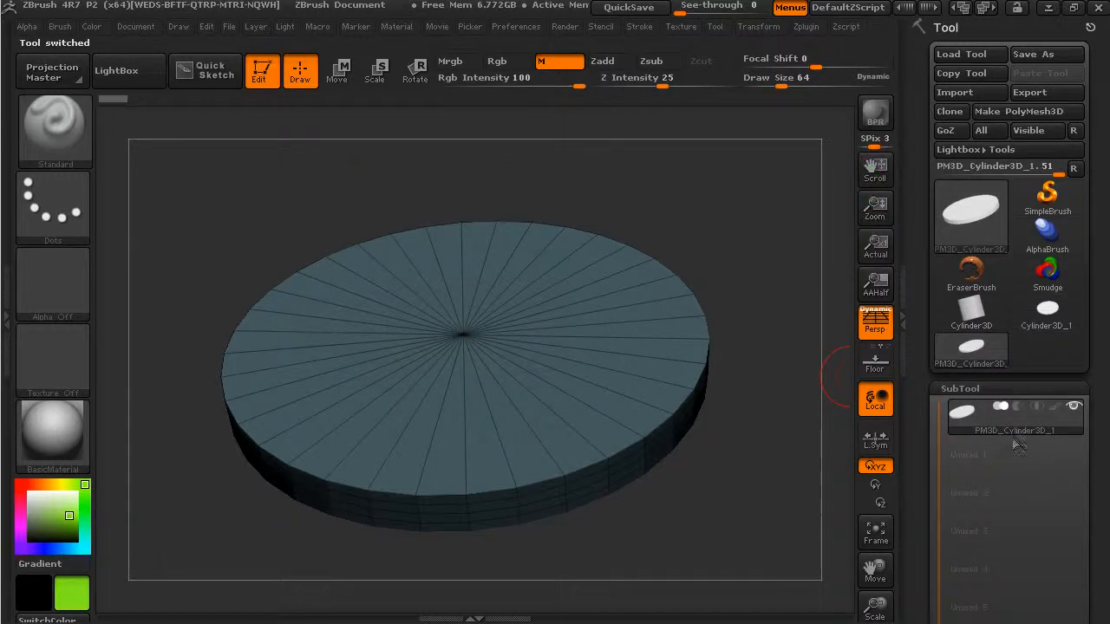
drag(785, 440, 756, 507)
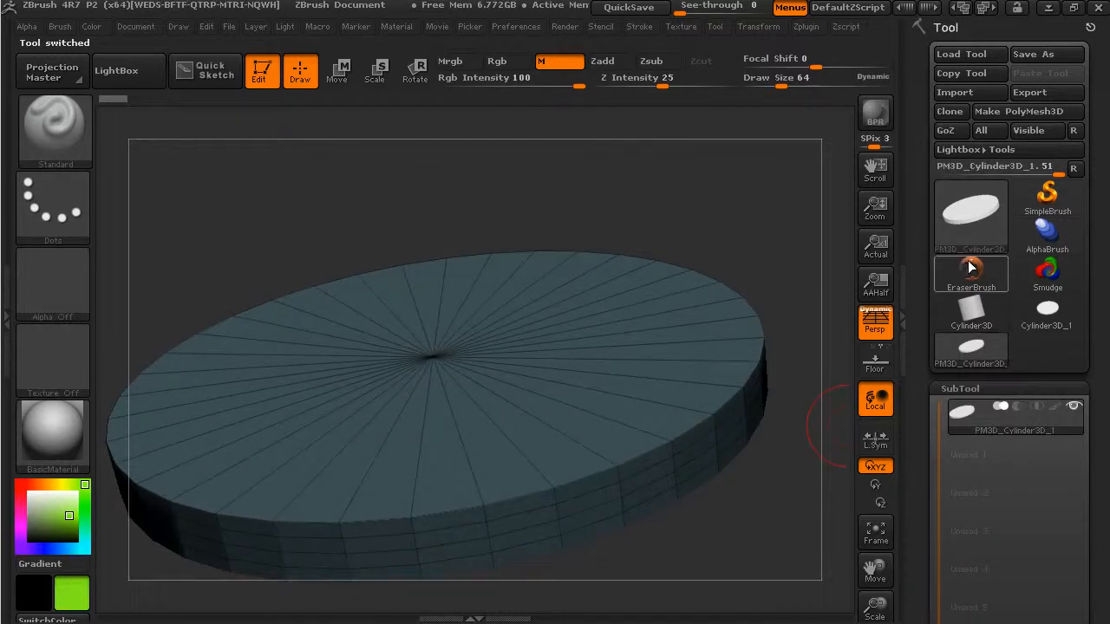
Switch the active tool to the Cylinder3D_1 primitive and return to the PM3D_Cylinder3D_1 polymesh
mouse_move(977, 252)
click(1070, 328)
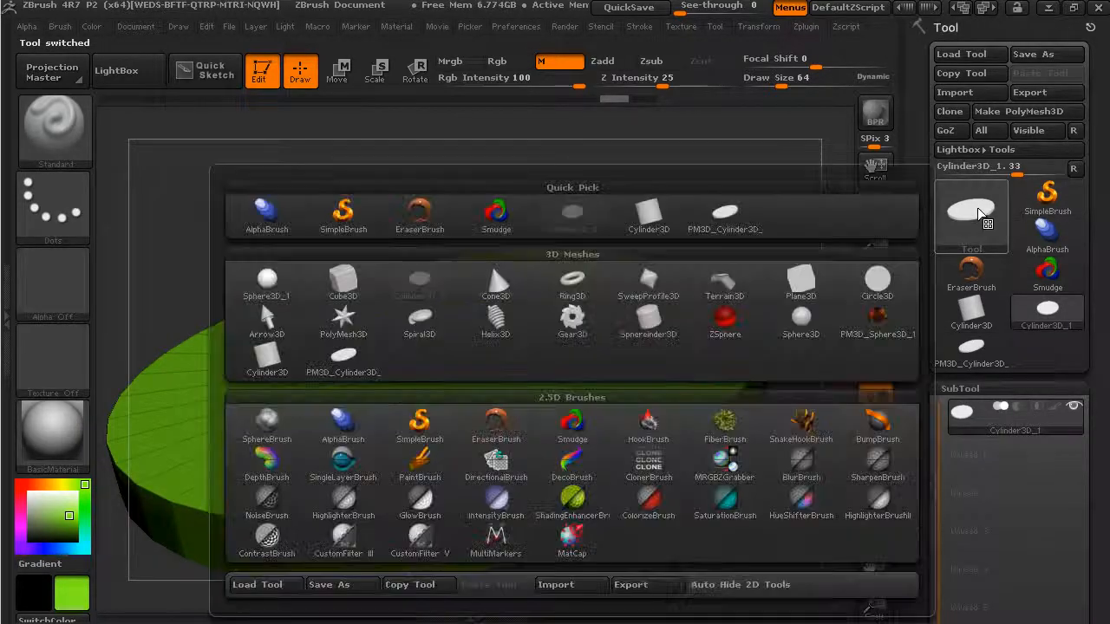
click(977, 208)
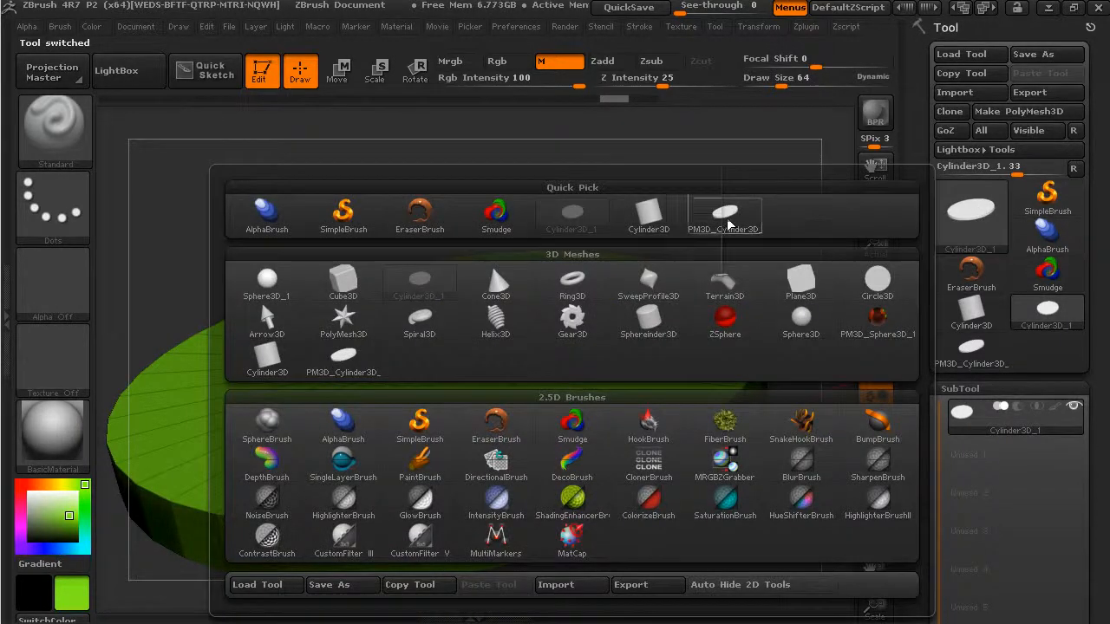
mouse_move(727, 224)
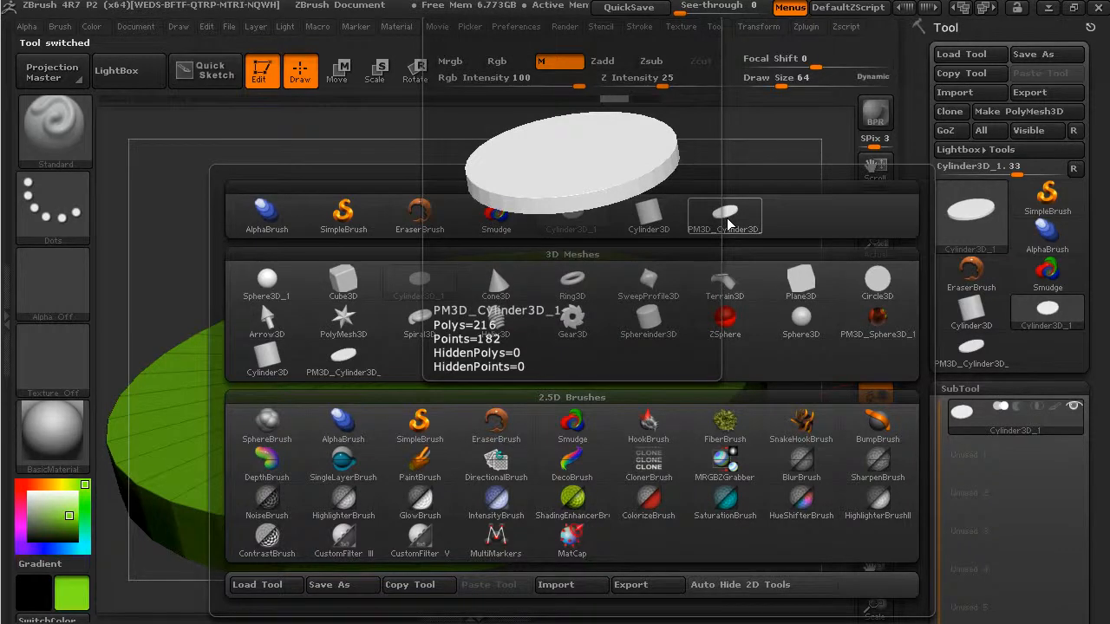
mouse_move(416, 280)
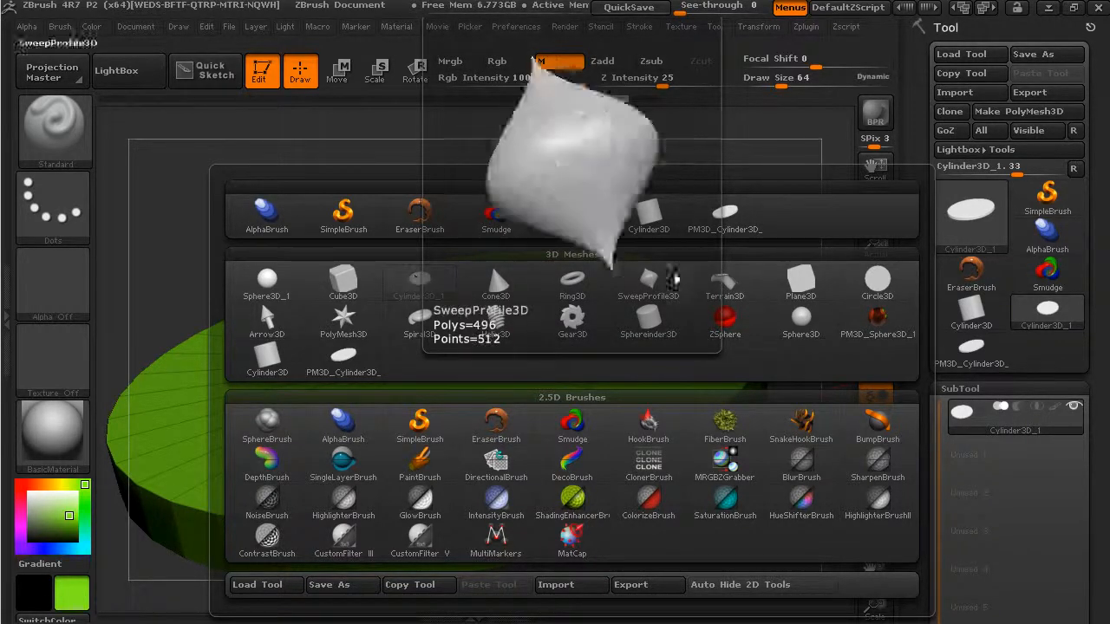
click(739, 218)
drag(789, 216, 707, 236)
drag(710, 306, 837, 272)
drag(713, 241, 533, 327)
drag(790, 223, 789, 184)
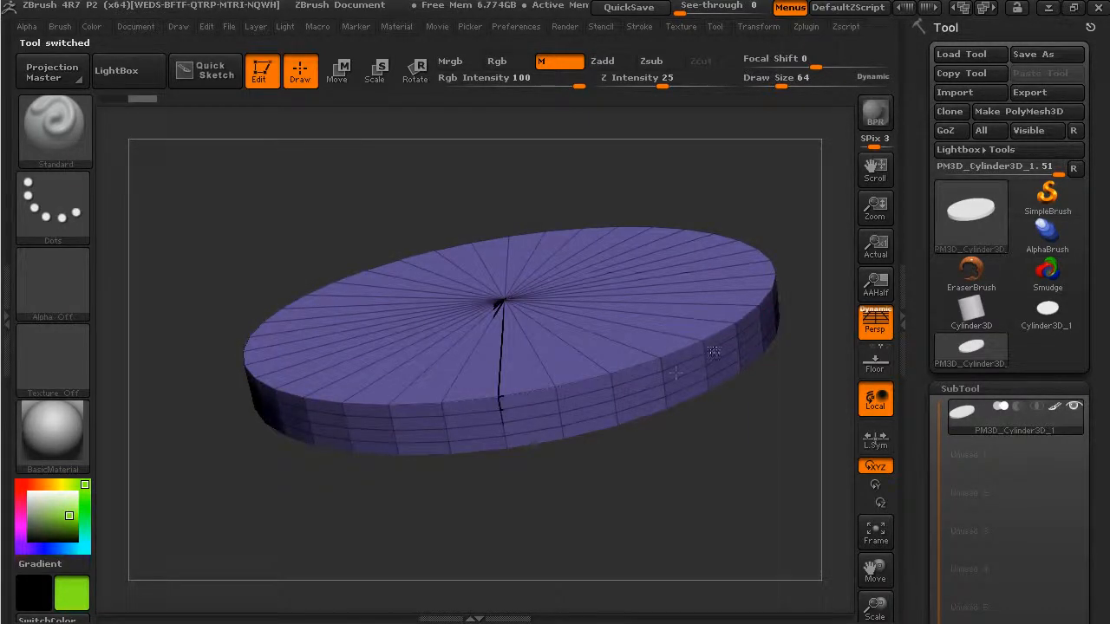
Enable Zadd for the Standard brush, trying strokes on the disc's side and undoing them
drag(700, 353, 711, 342)
key(ctrl+z)
click(607, 63)
drag(729, 346, 704, 348)
key(ctrl+z)
drag(735, 505, 625, 451)
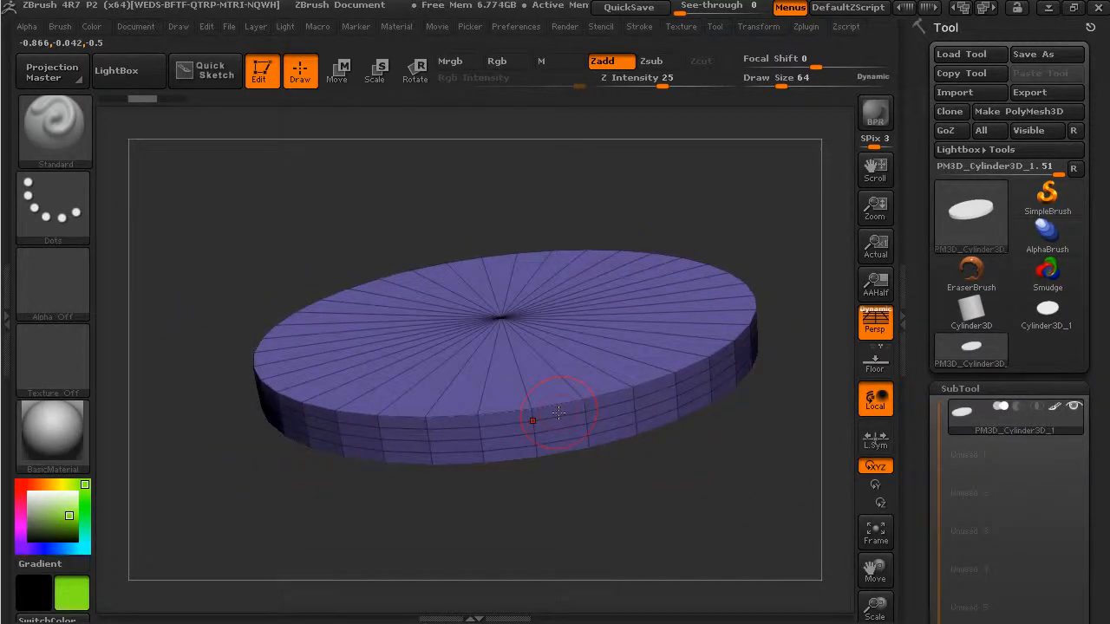
drag(674, 494, 626, 505)
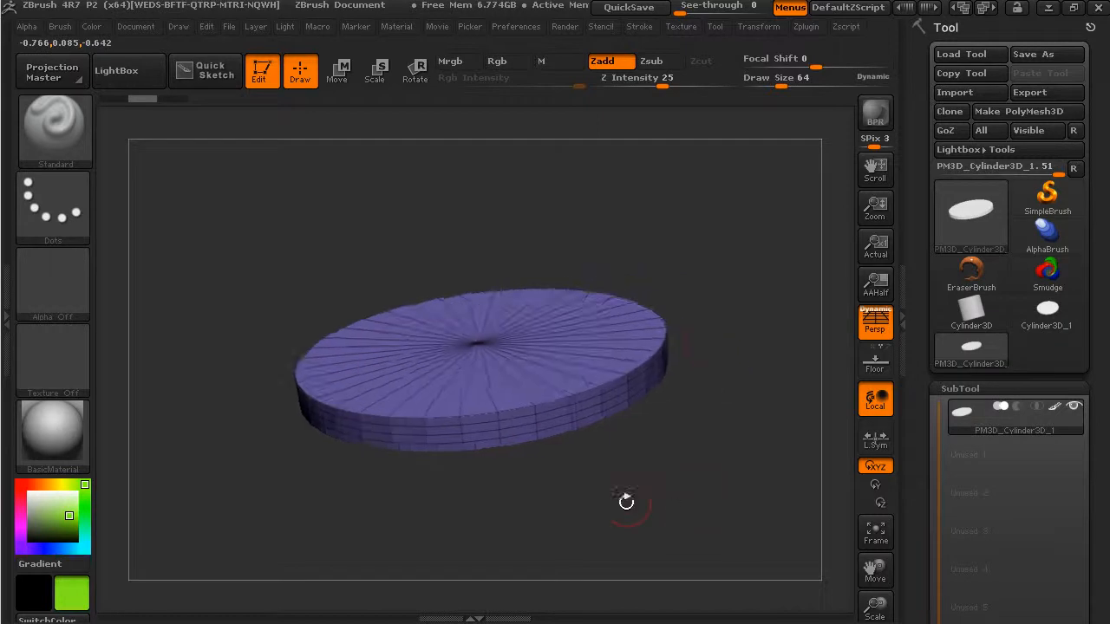
drag(722, 287, 658, 309)
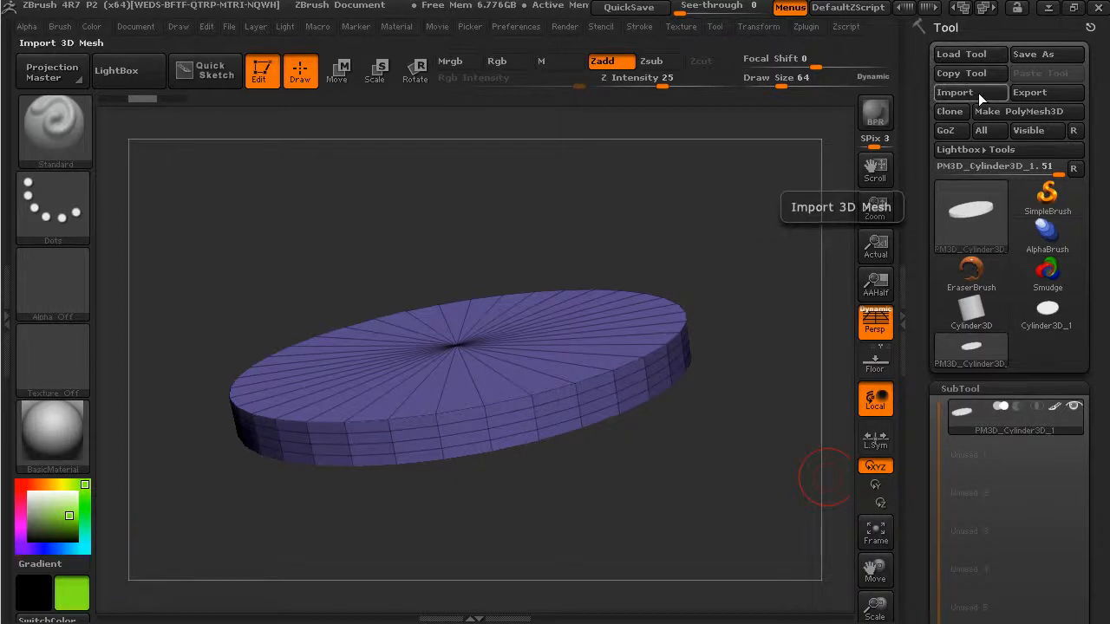
Load the sample project 4R7_ZBrushSearchLight.ZPR from LightBox without saving the current project, and inspect the model and its subtools
click(125, 75)
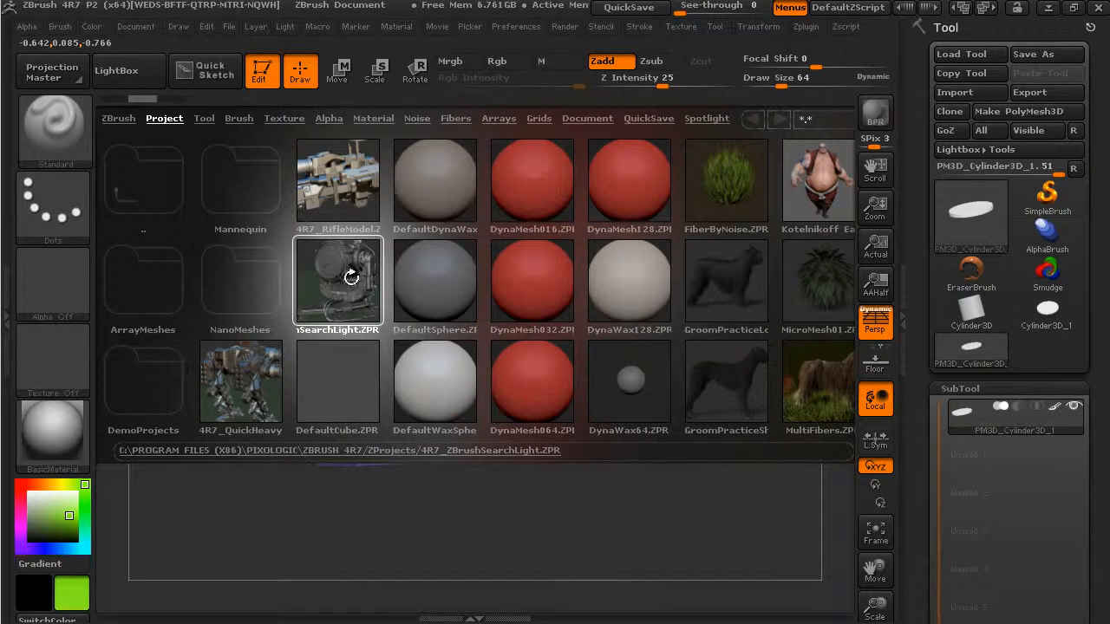
double_click(343, 290)
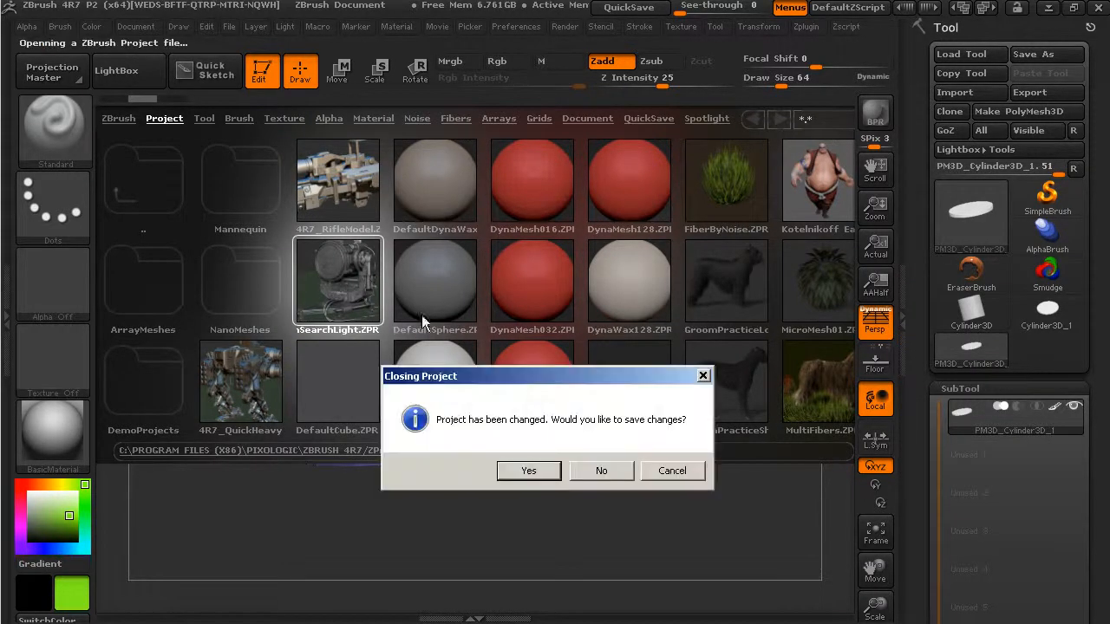
click(606, 473)
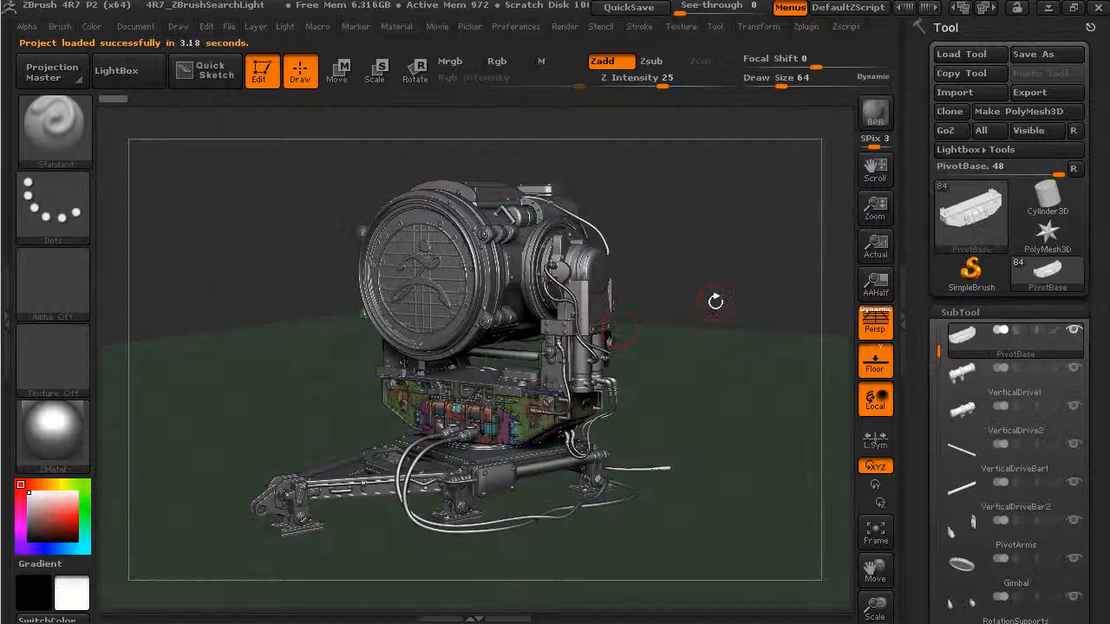
mouse_move(716, 301)
mouse_down()
mouse_move(668, 299)
mouse_move(733, 306)
mouse_move(691, 316)
mouse_up()
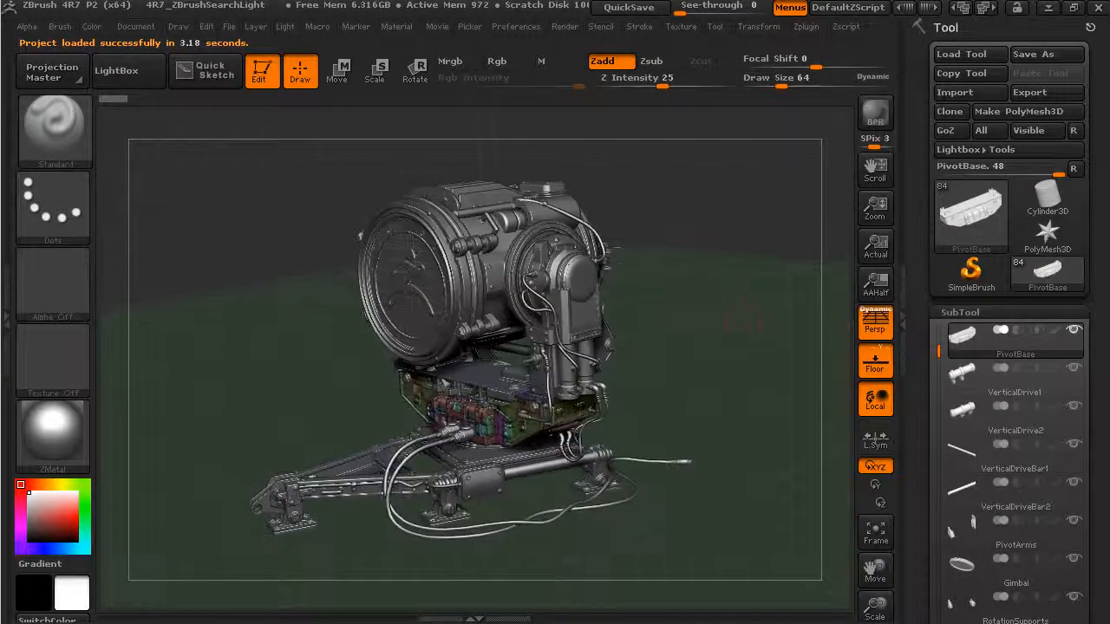
scroll(955, 346, down, 5)
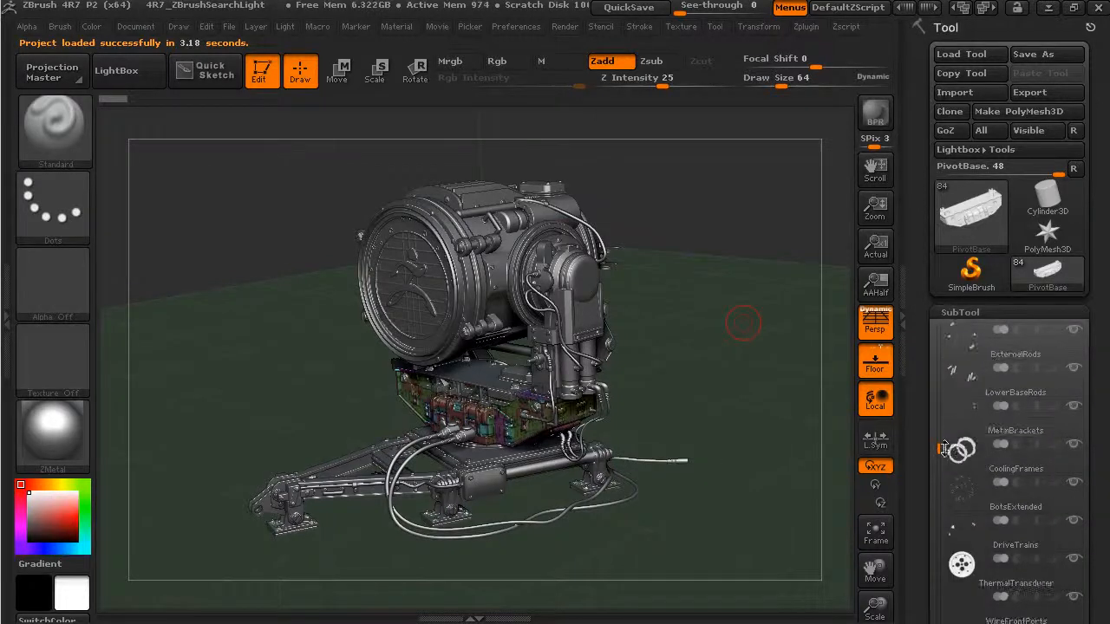
drag(737, 309, 696, 449)
drag(347, 394, 475, 317)
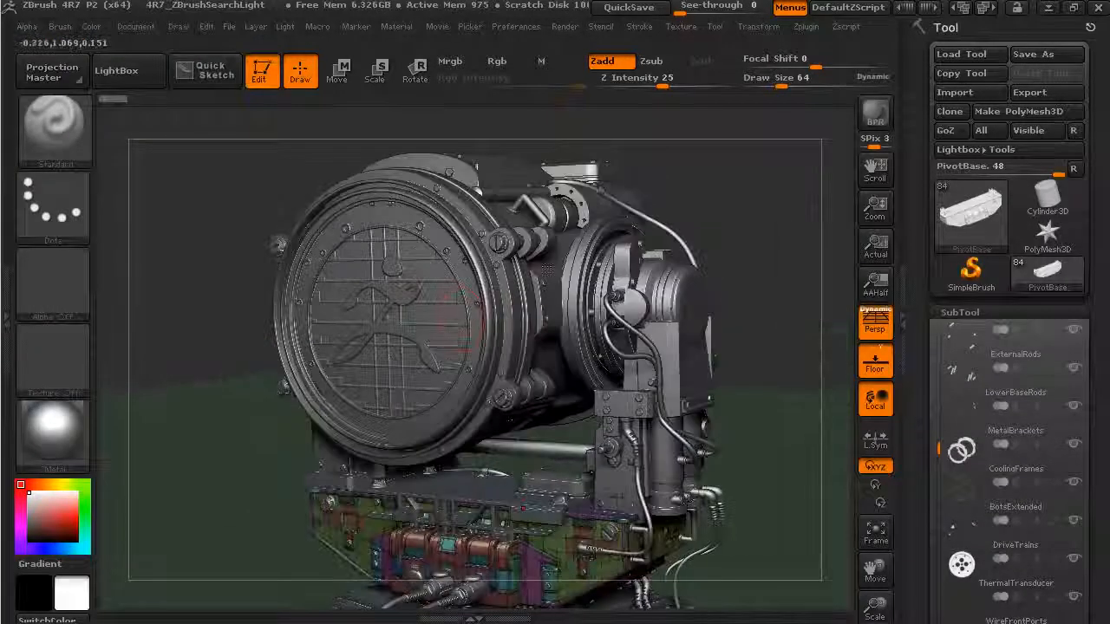
drag(726, 233, 689, 368)
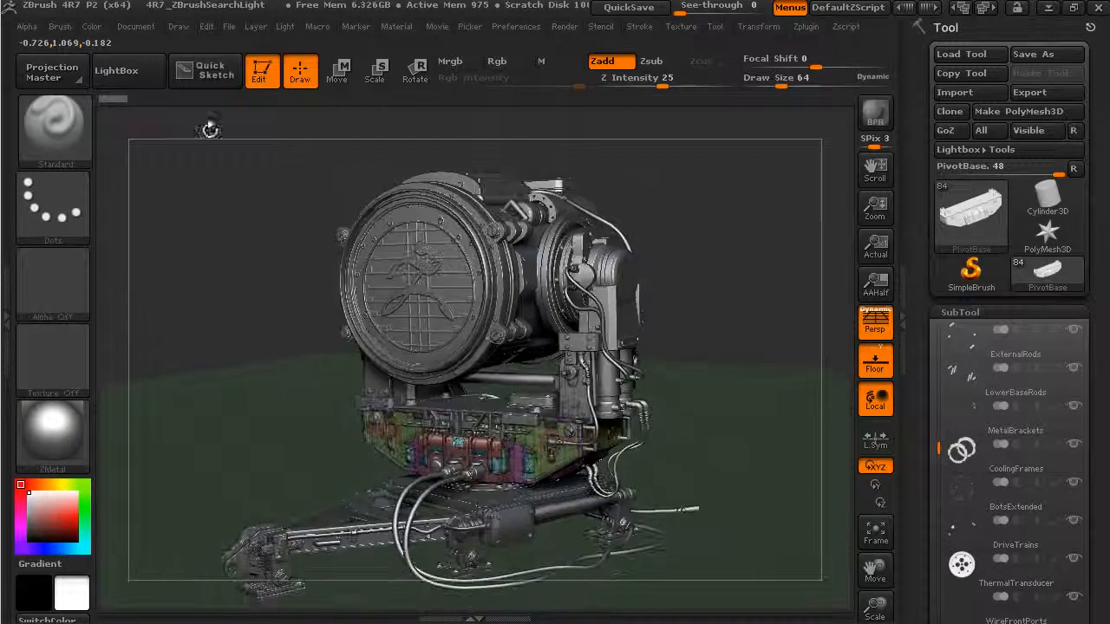
Load the DemoSoldier.ZTL tool from LightBox onto the canvas
click(116, 70)
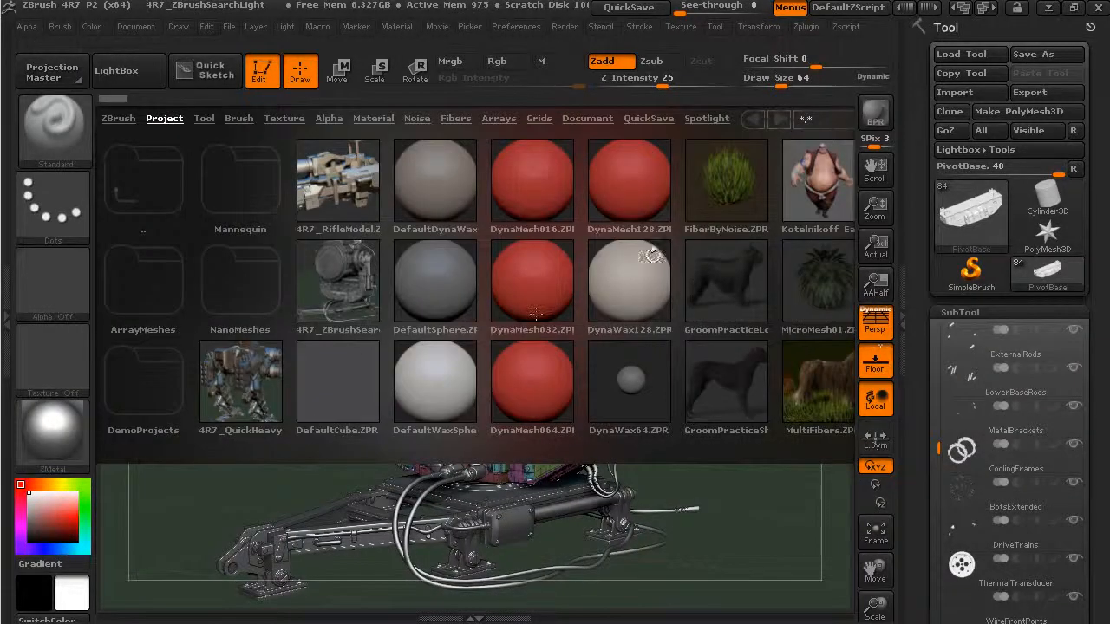
click(206, 119)
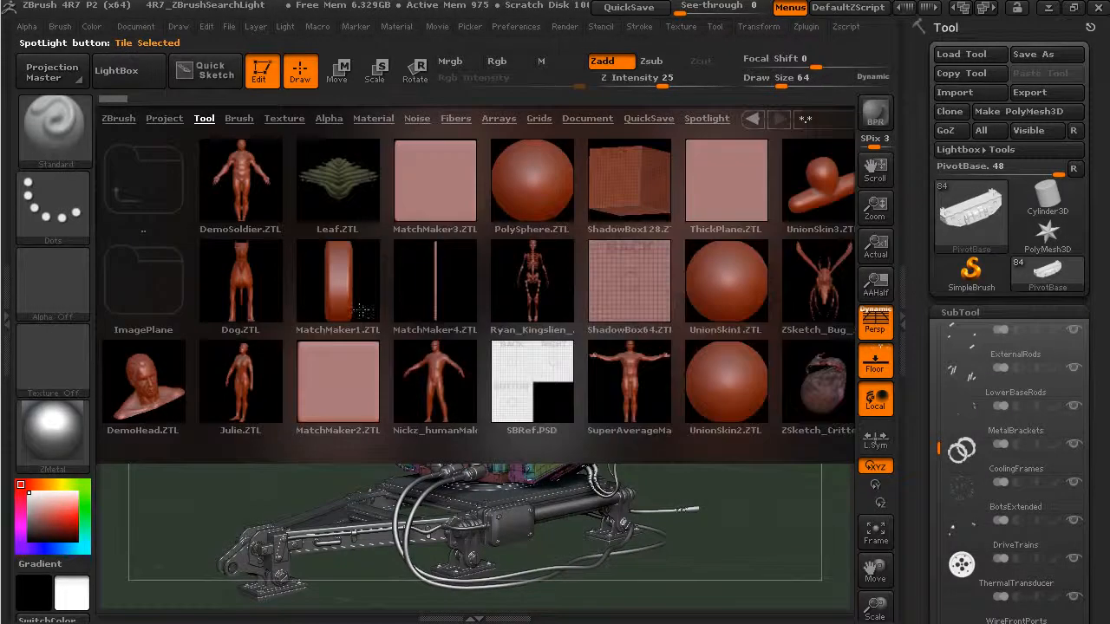
drag(780, 340, 857, 379)
double_click(243, 186)
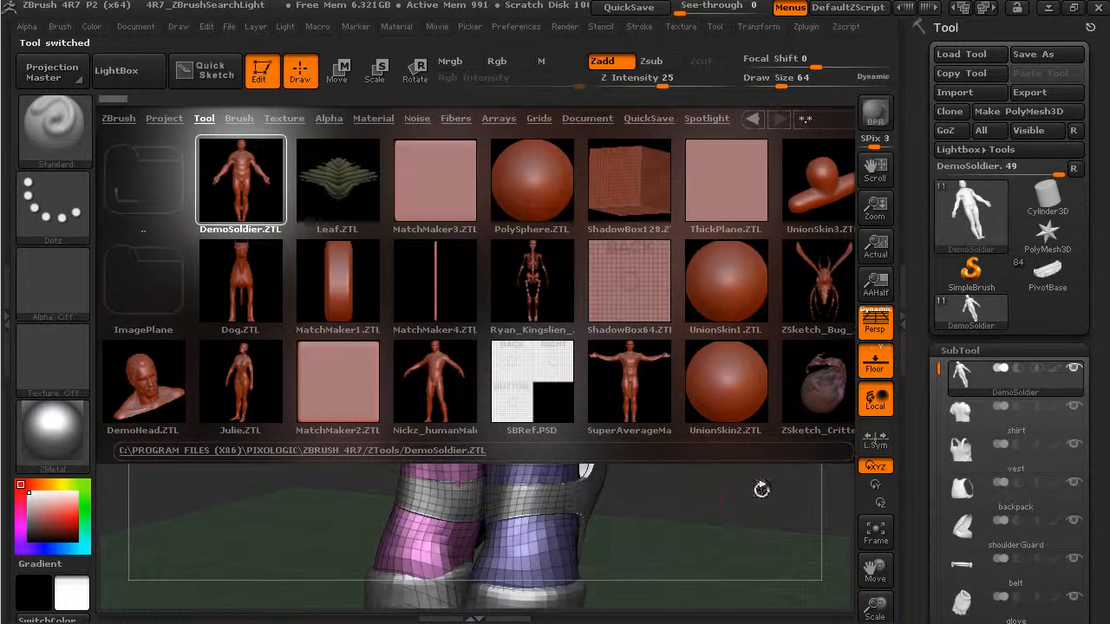
click(117, 70)
drag(674, 337, 637, 442)
alt+drag(668, 360, 710, 402)
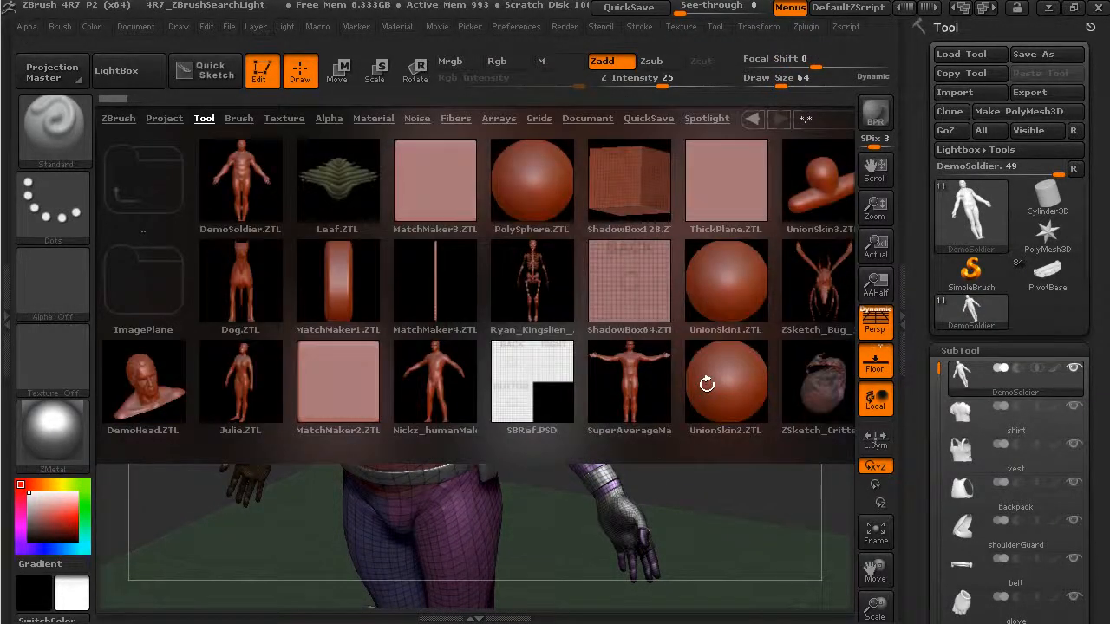
Toggle the LightBox browser, leaving it hidden, and view the soldier from another angle
key(comma)
key(comma)
key(comma)
drag(743, 255, 691, 235)
mouse_move(635, 263)
mouse_down()
mouse_move(627, 315)
mouse_move(598, 232)
mouse_move(617, 264)
mouse_up()
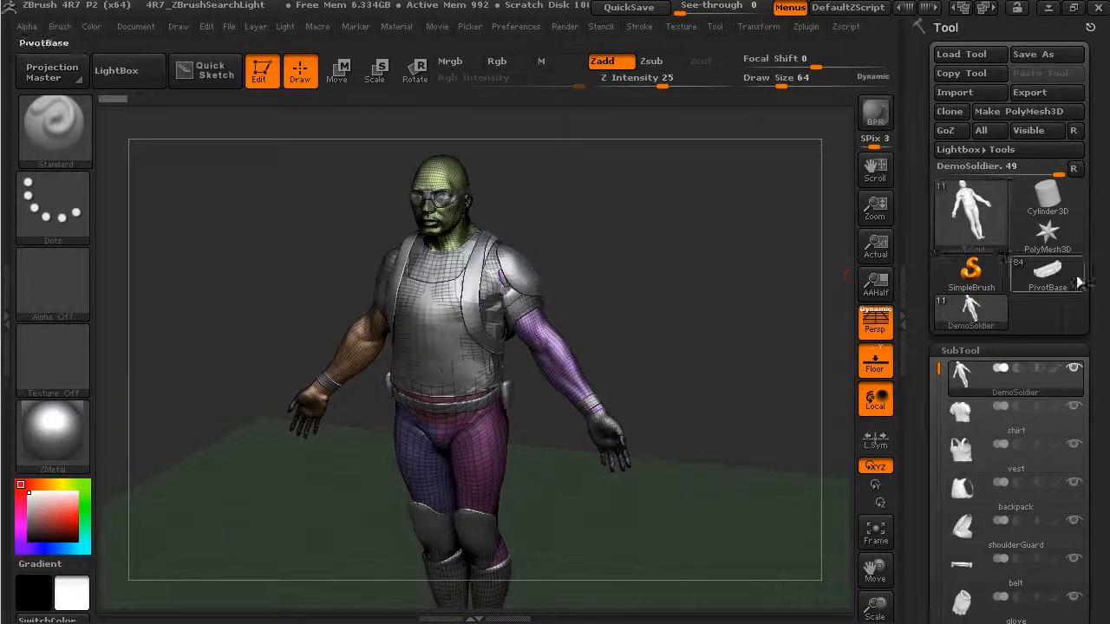
Switch the active tool from the soldier back to the PivotBase searchlight model and inspect its subtools
click(968, 230)
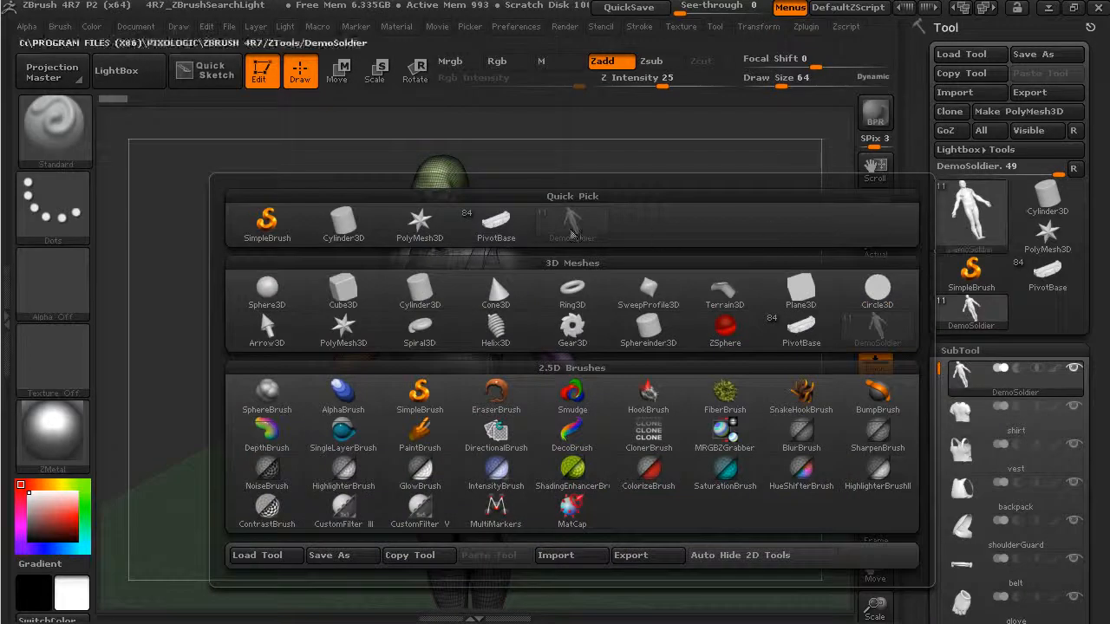
click(495, 223)
alt+drag(523, 464, 538, 526)
drag(746, 450, 434, 444)
click(987, 227)
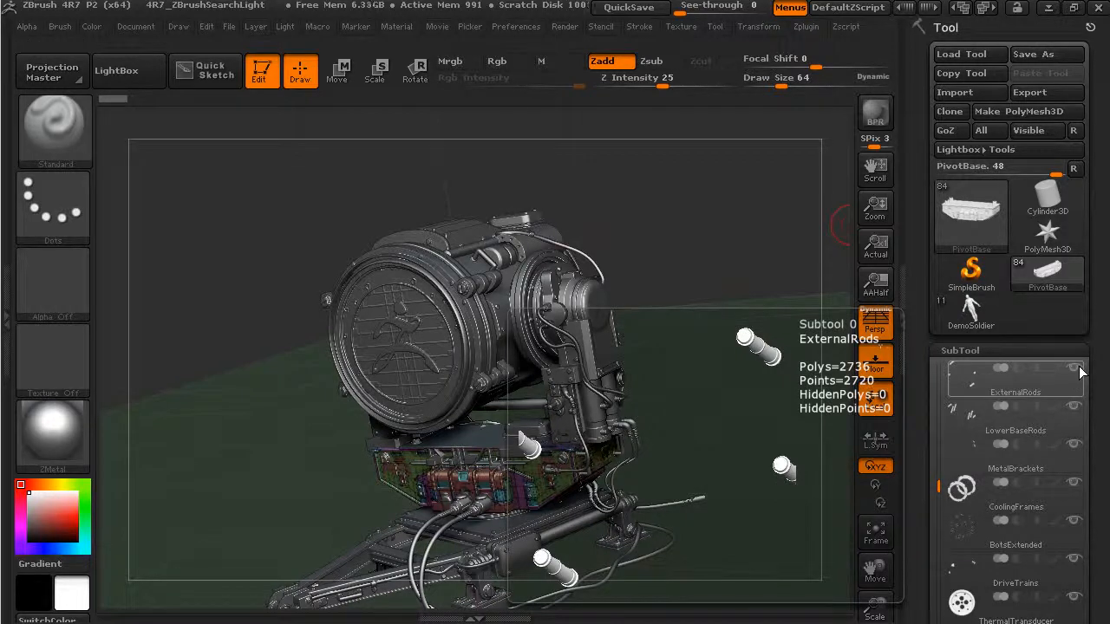
drag(748, 223, 728, 325)
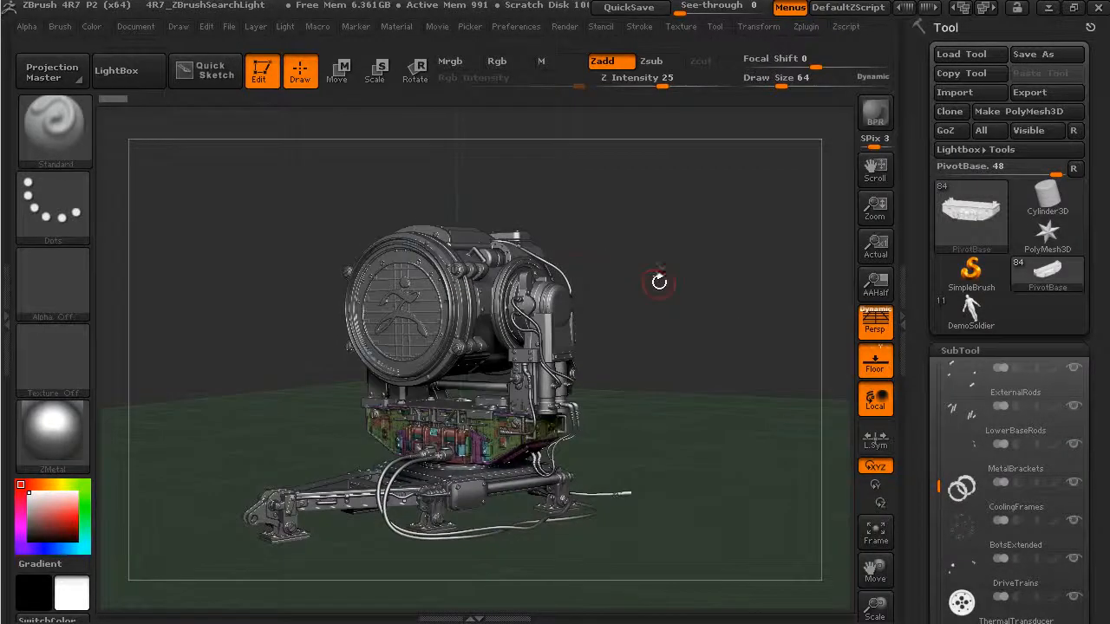